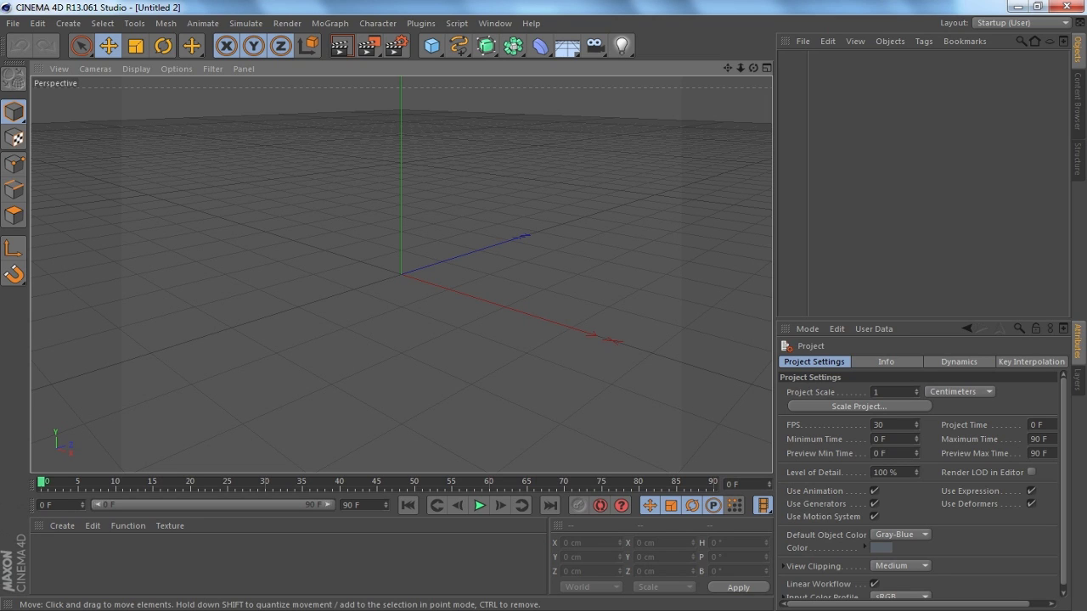
Step: Switch to the file explorer, launch Mineways from the mineways folder, and open the Stream Creative world
key(alt+Tab)
double_click(258, 108)
key(Return)
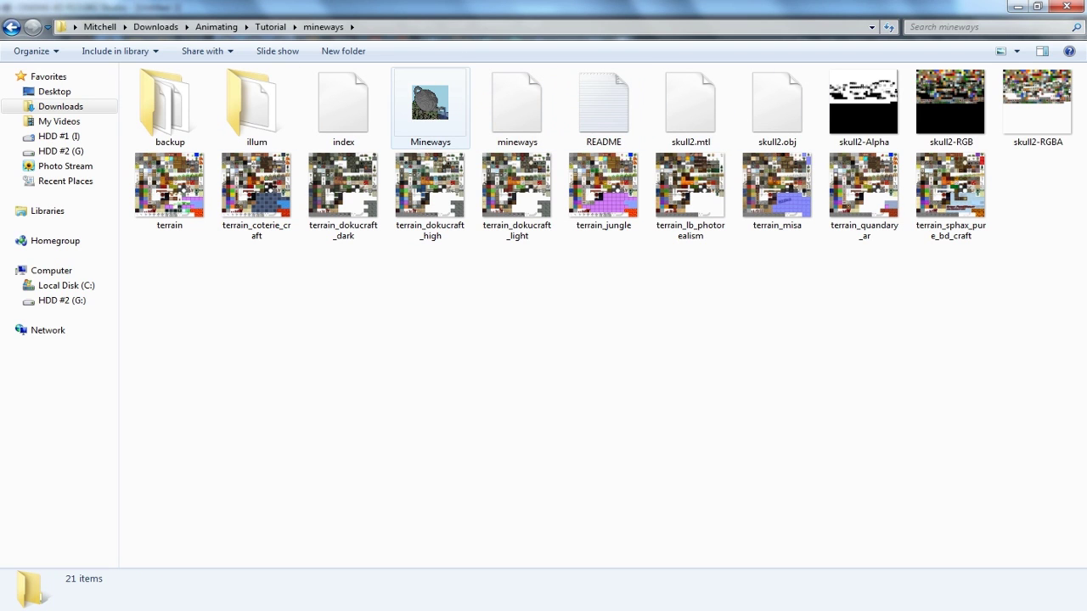
double_click(430, 103)
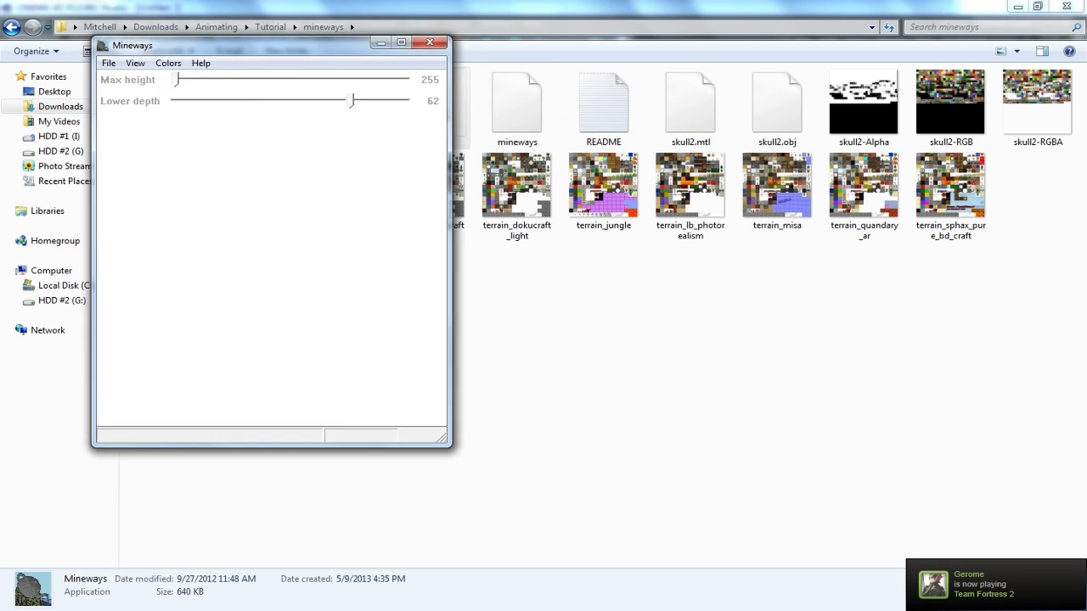
drag(272, 45, 545, 62)
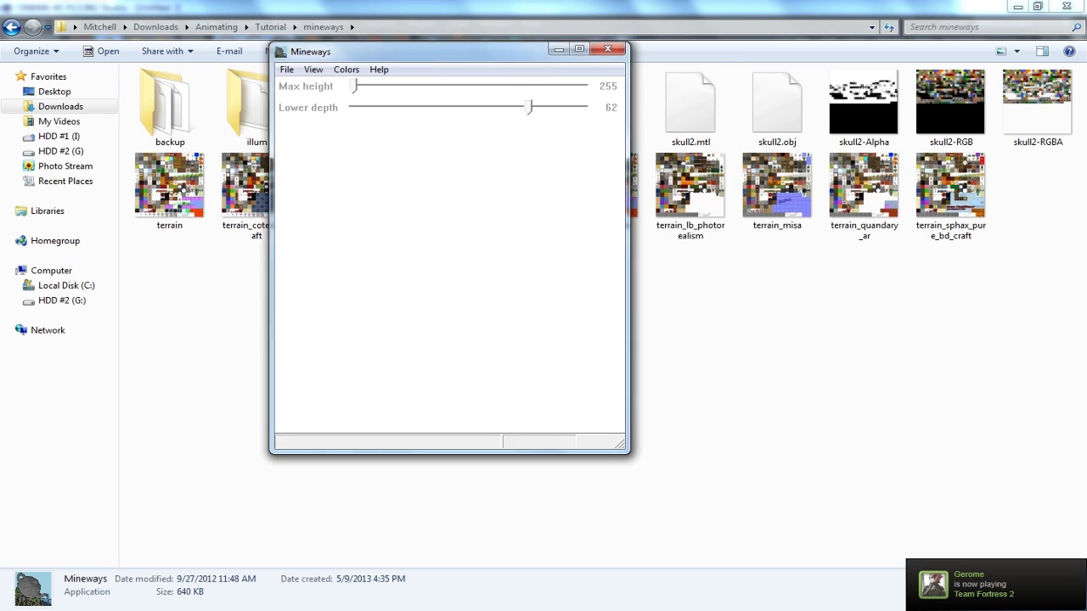
click(280, 72)
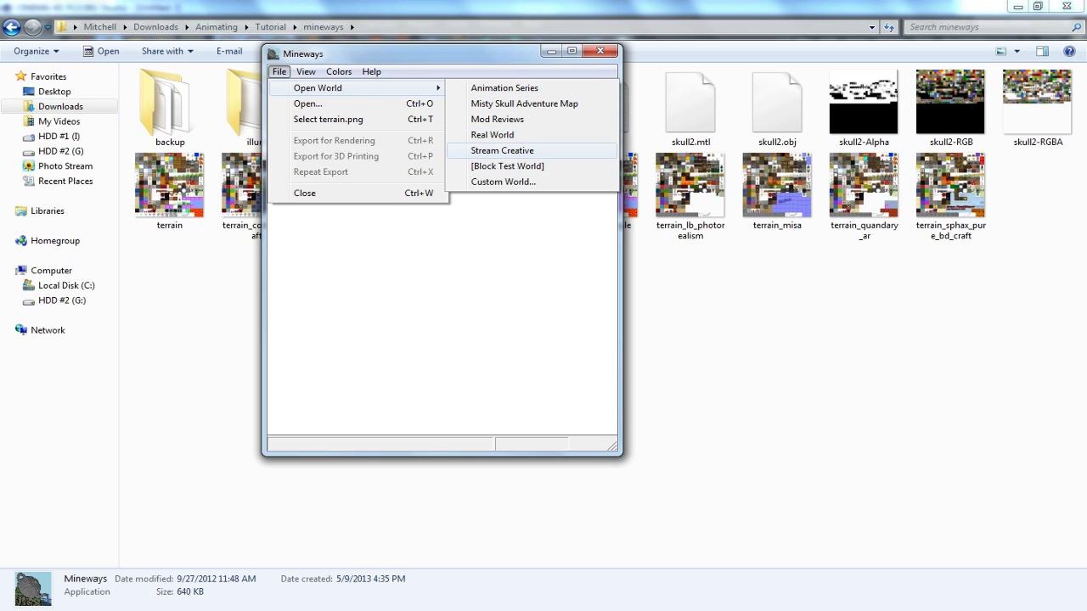
click(502, 151)
Step: Select a rectangular terrain area from about X 155, Z -68 to X 367, Z 79, accepting a lower depth of 59
drag(497, 196, 525, 441)
drag(421, 372, 426, 247)
drag(561, 340, 457, 274)
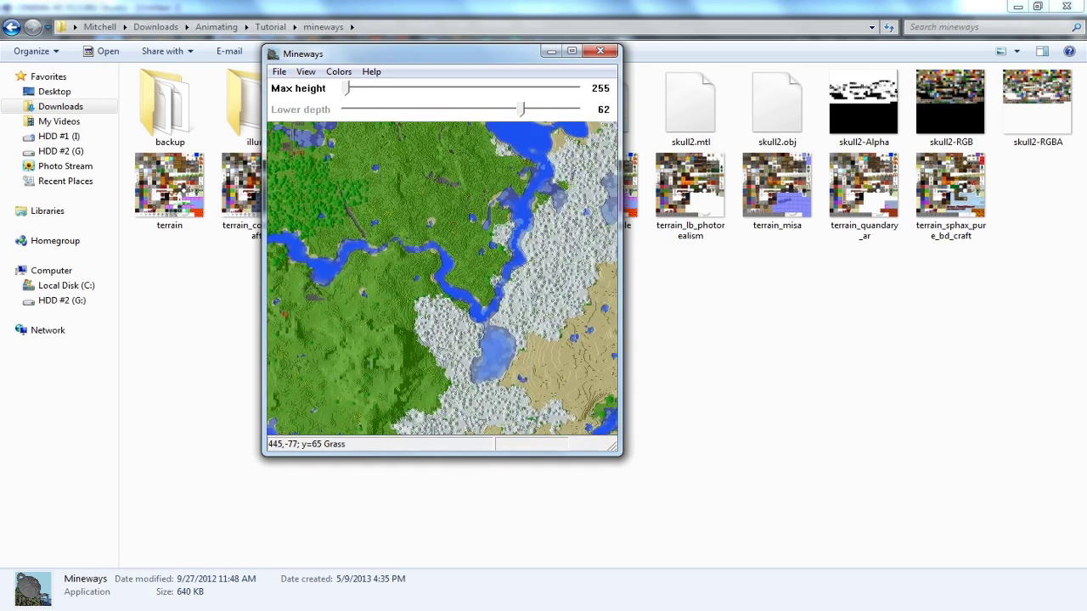
drag(538, 386, 508, 295)
drag(564, 254, 439, 298)
drag(495, 230, 580, 242)
key(Down)
key(Down)
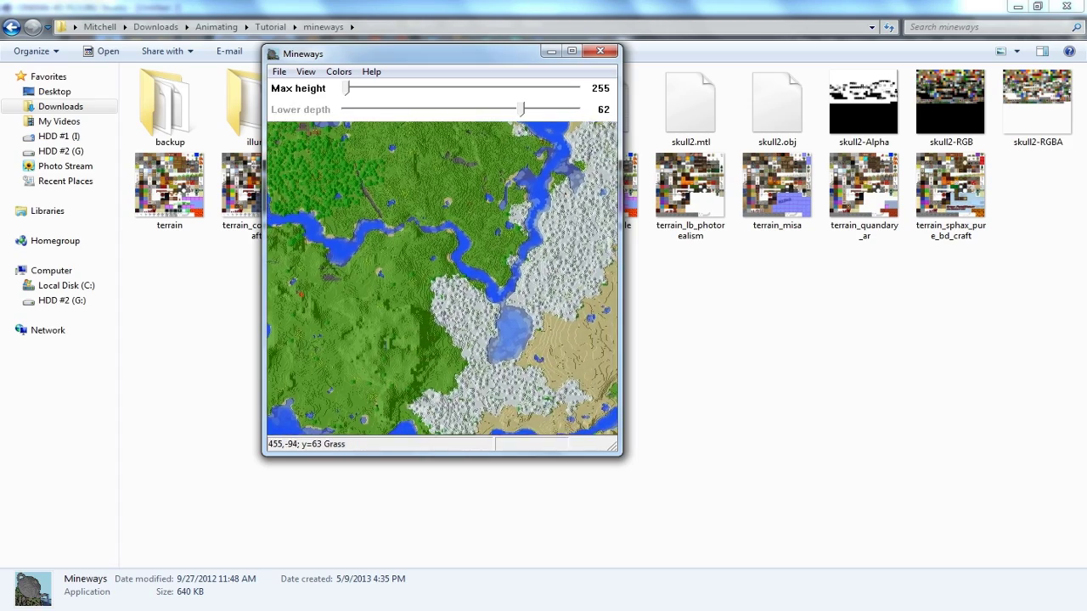
drag(422, 289, 507, 286)
drag(311, 291, 333, 302)
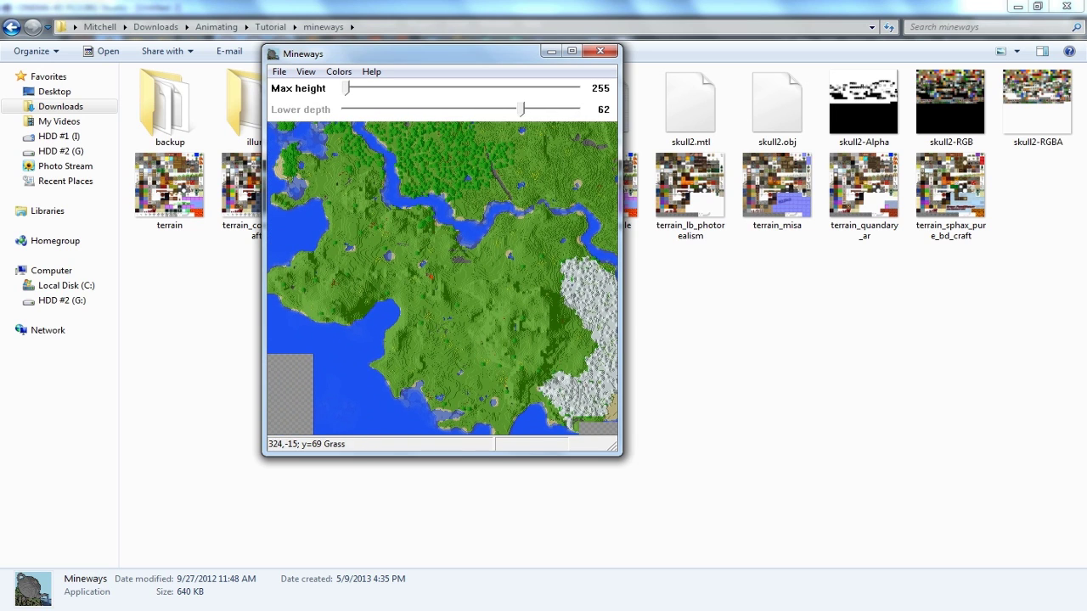
right_drag(310, 304, 311, 305)
right_drag(360, 232, 486, 348)
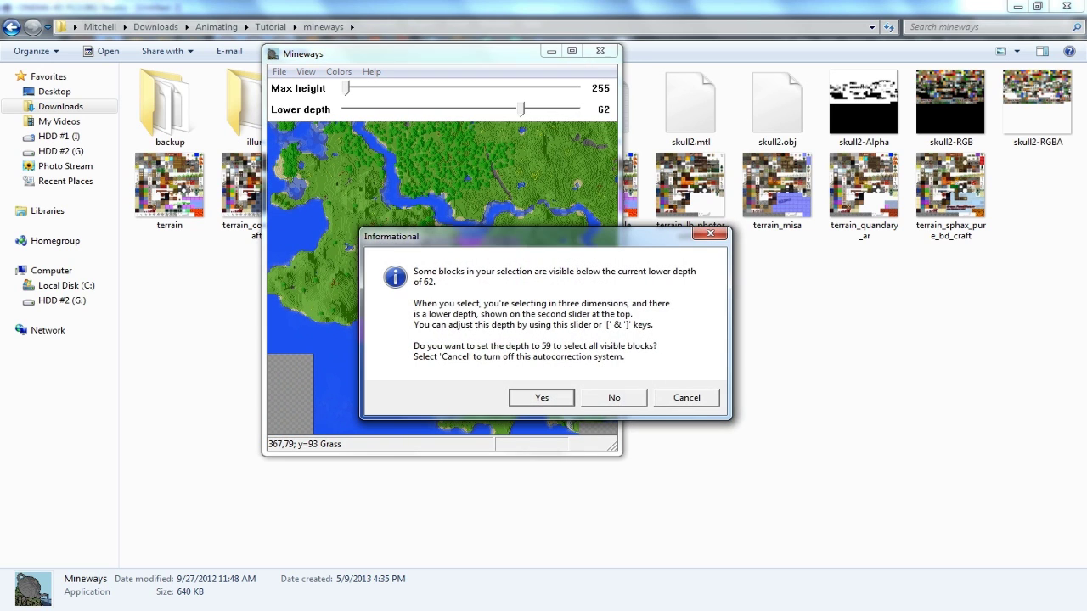
drag(518, 237, 494, 230)
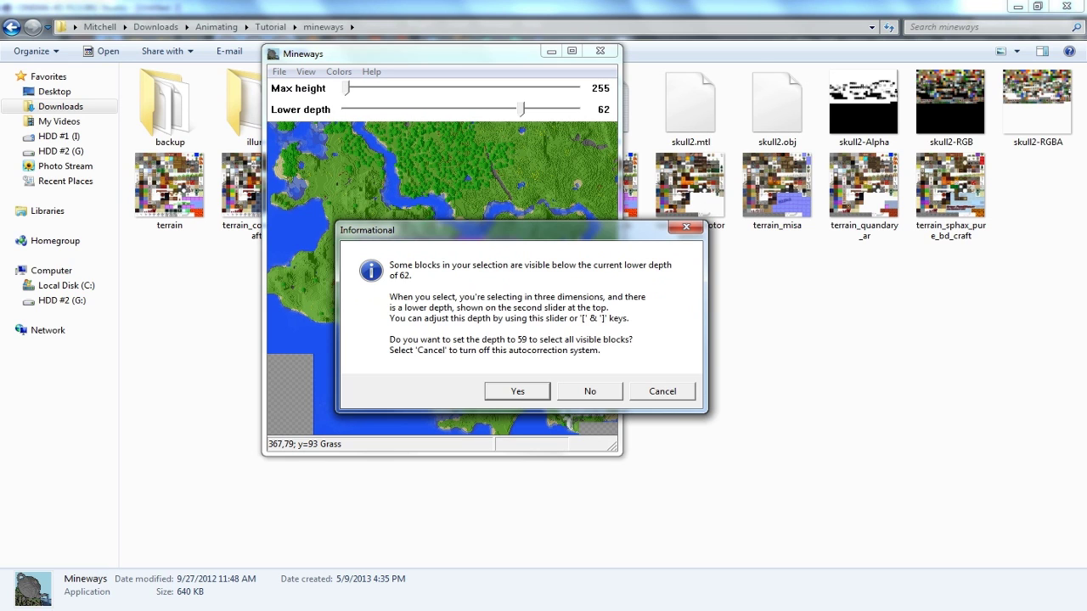
key(Return)
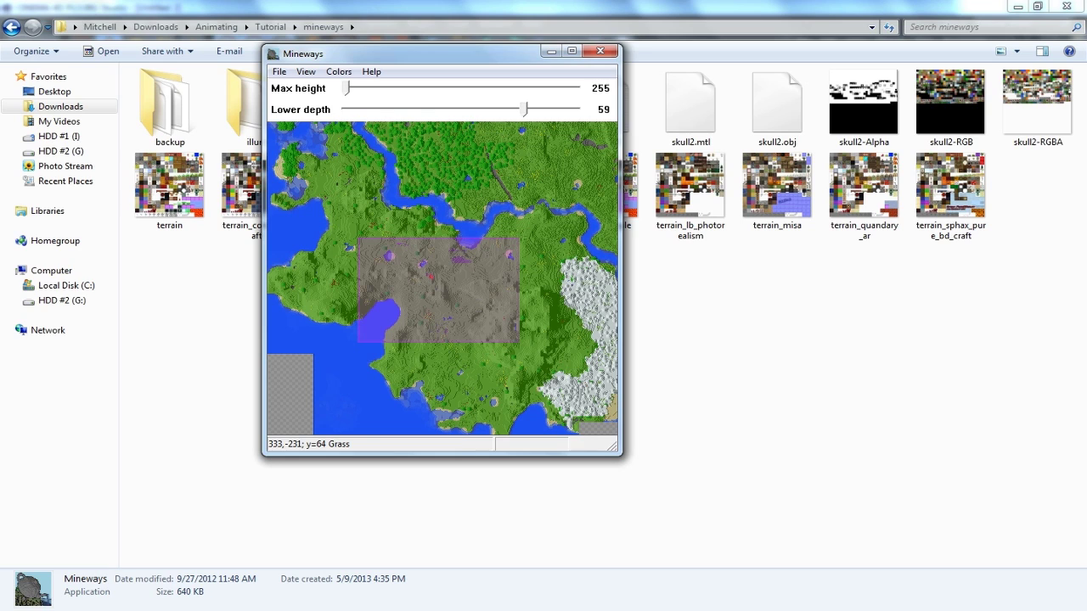
Step: Set the lower depth of the terrain selection to 56
drag(524, 110, 488, 109)
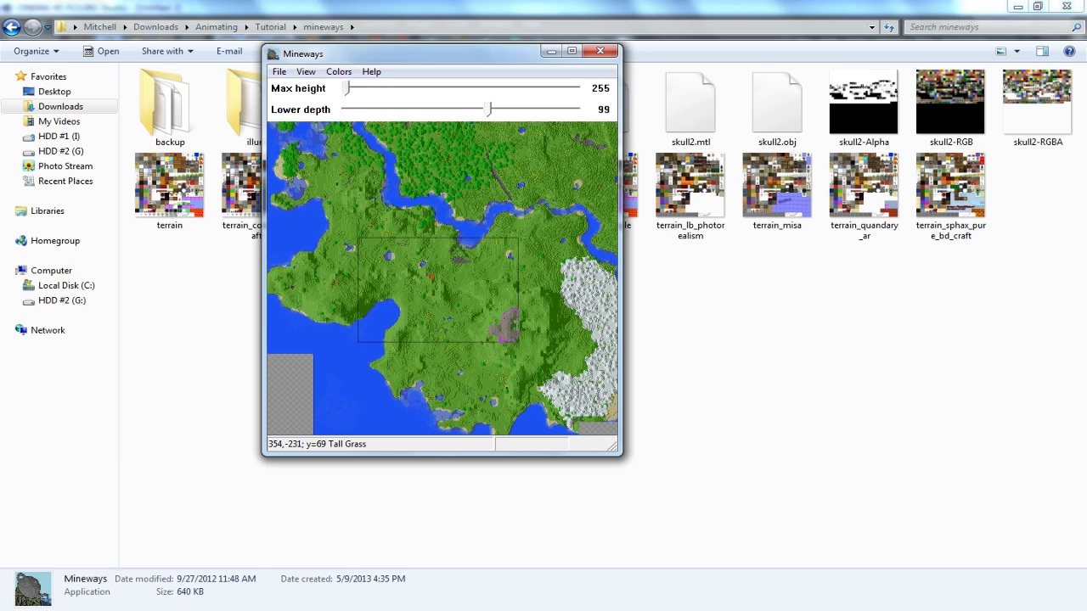
drag(489, 110, 527, 110)
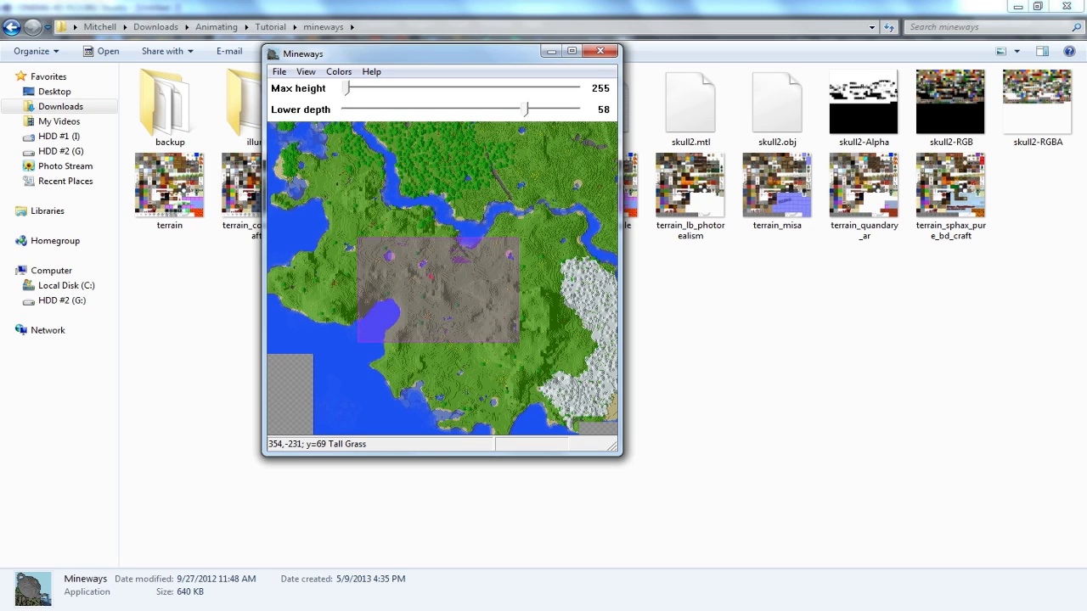
mouse_move(347, 88)
mouse_down()
mouse_move(520, 88)
mouse_move(347, 88)
mouse_up()
mouse_move(525, 109)
mouse_down()
mouse_move(577, 109)
mouse_move(528, 109)
mouse_up()
Step: Export the selection for rendering as an absolute Wavefront OBJ named Tutorial, using the default export options
click(279, 71)
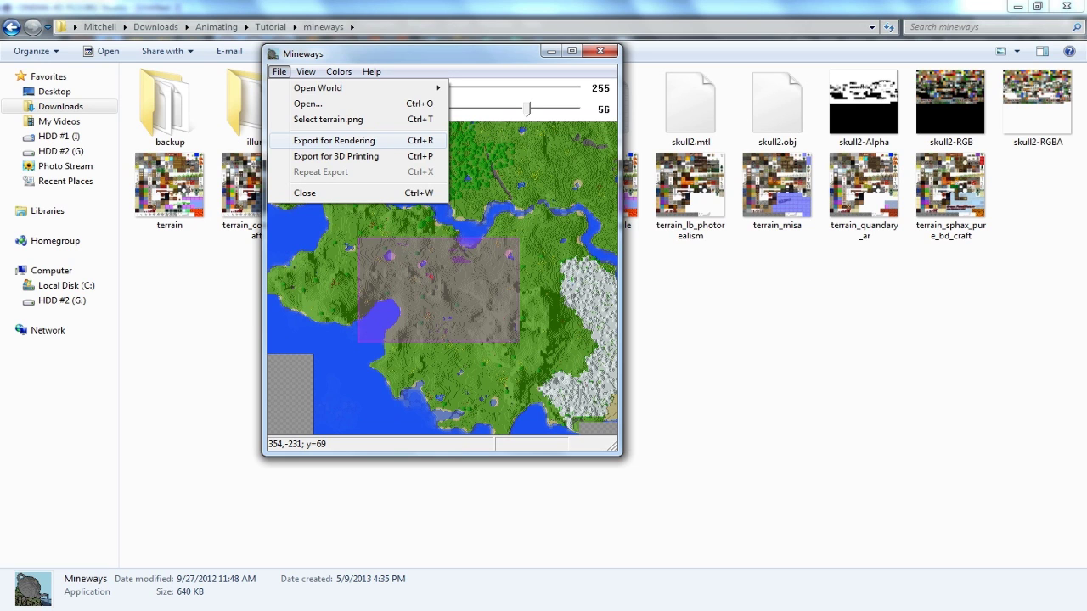
key(Return)
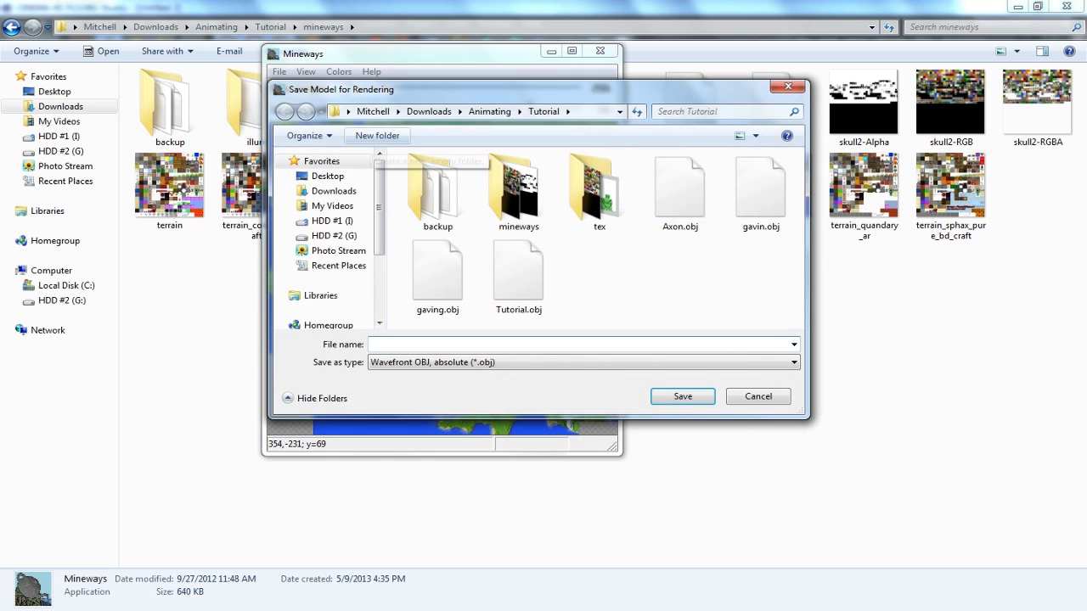
click(518, 363)
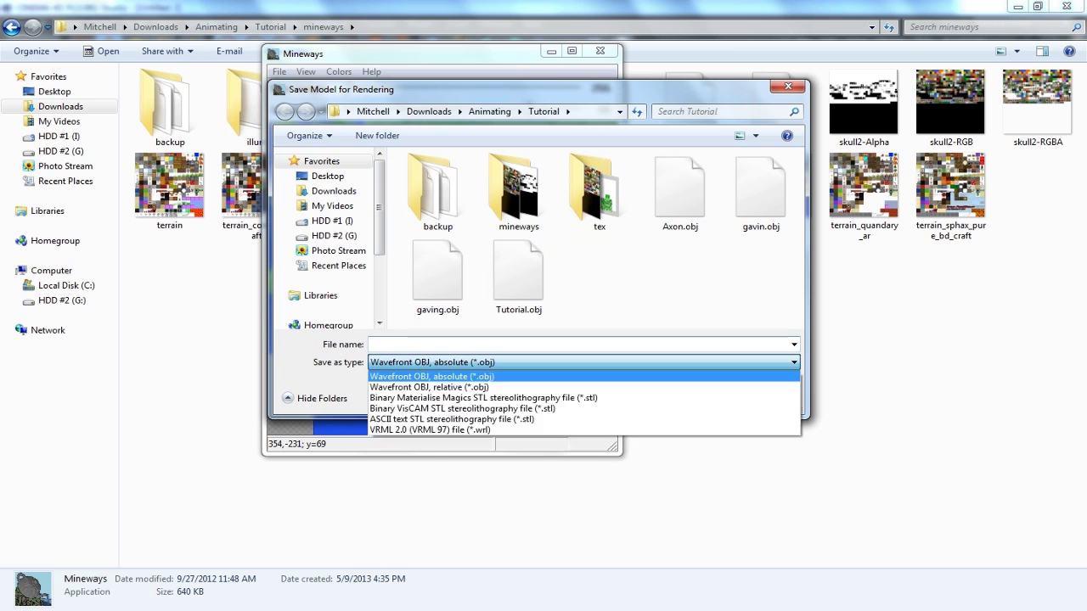
click(514, 345)
text(Tutorial)
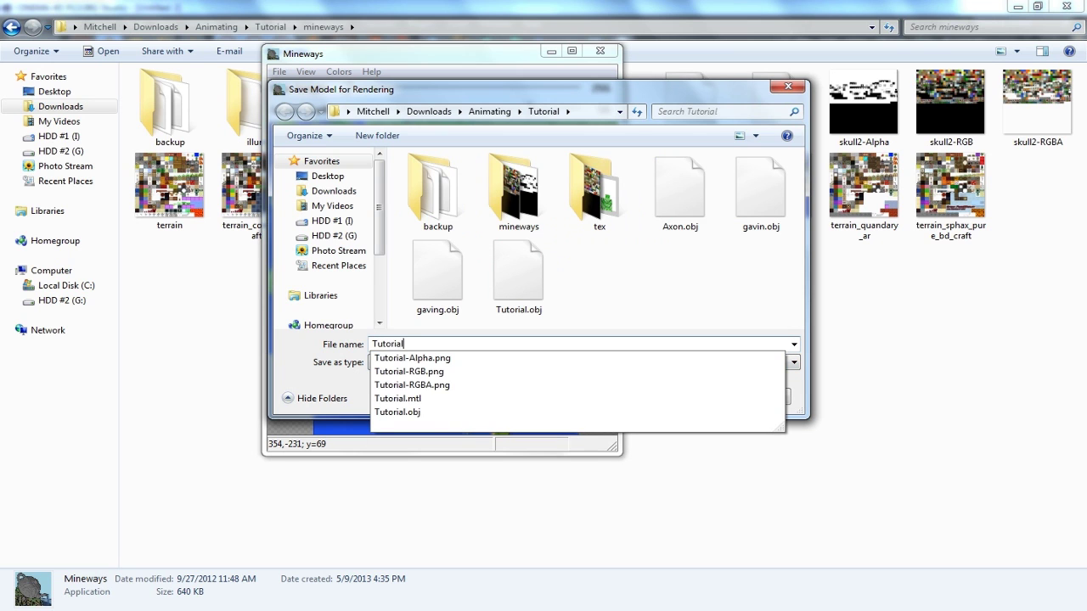
key(Return)
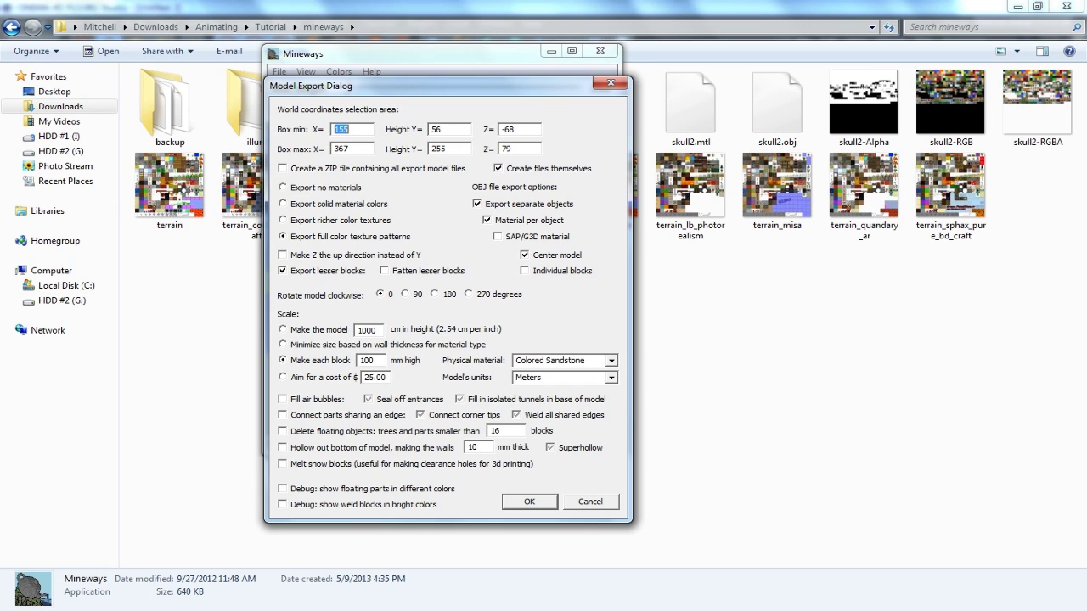
key(Return)
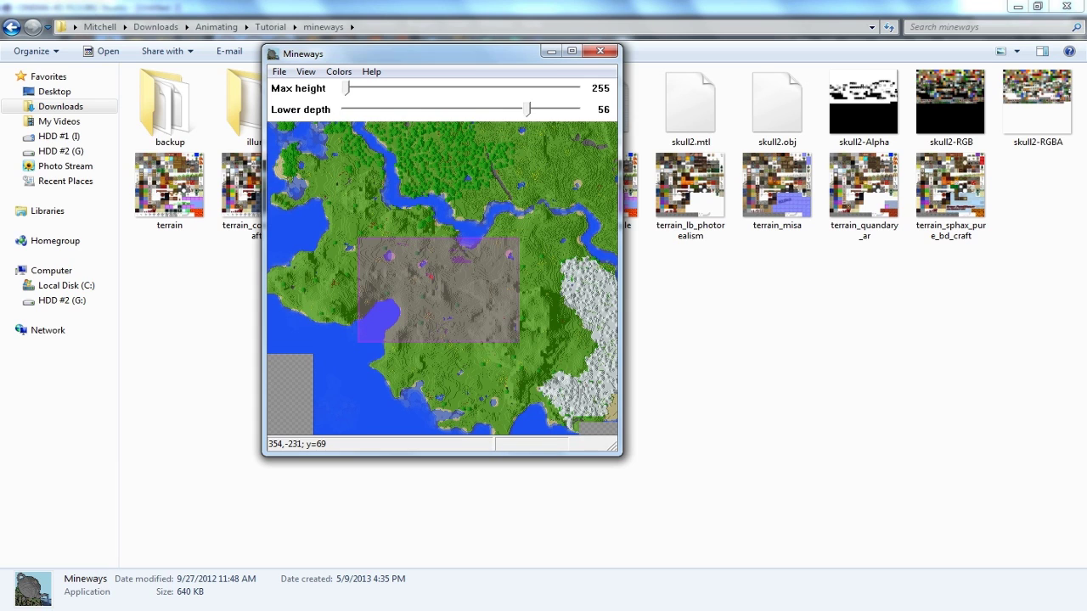
Step: Return to the file explorer, go back to the Tutorial folder, and locate the exported Tutorial.obj
click(194, 314)
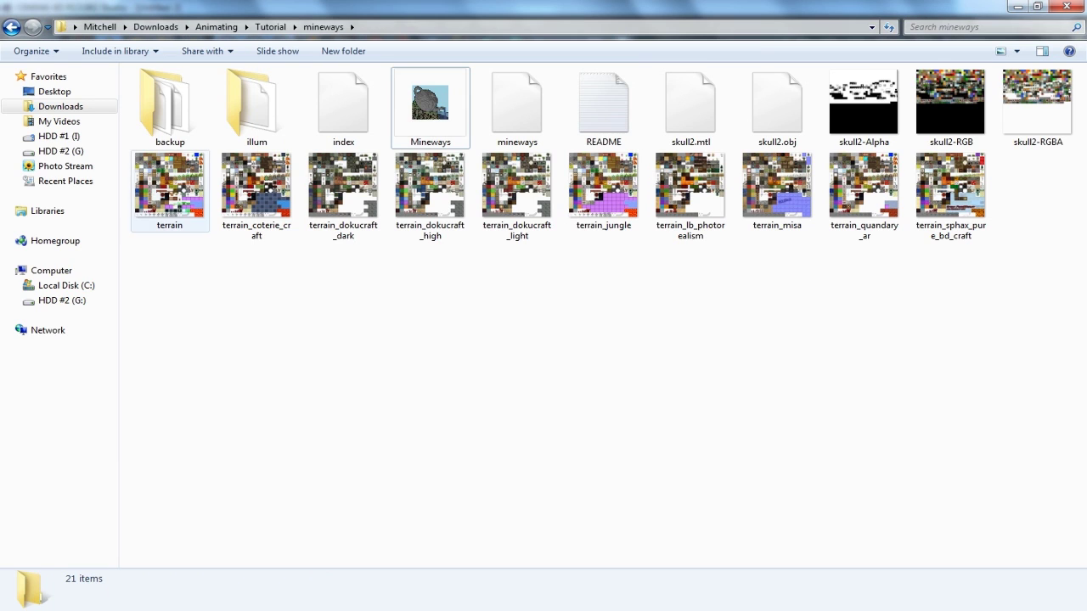
click(11, 27)
click(408, 365)
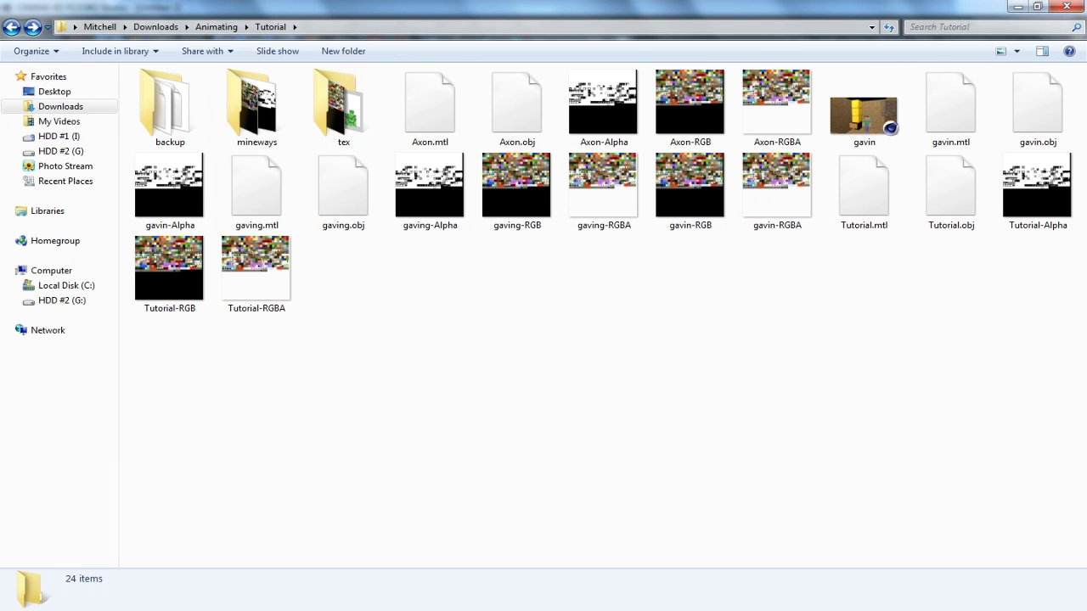
click(977, 204)
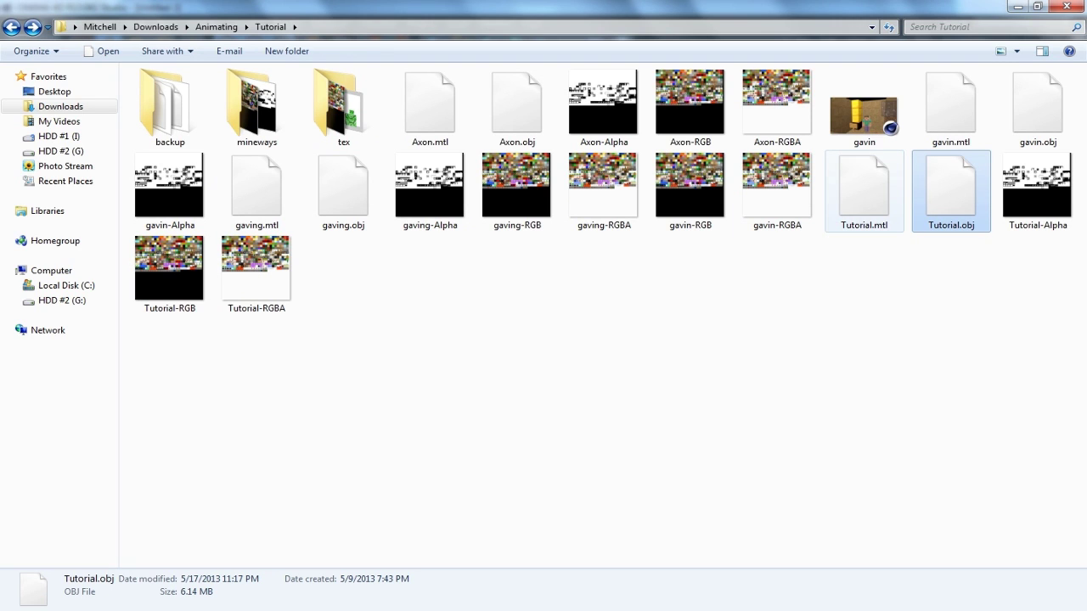
drag(820, 209, 914, 389)
click(900, 339)
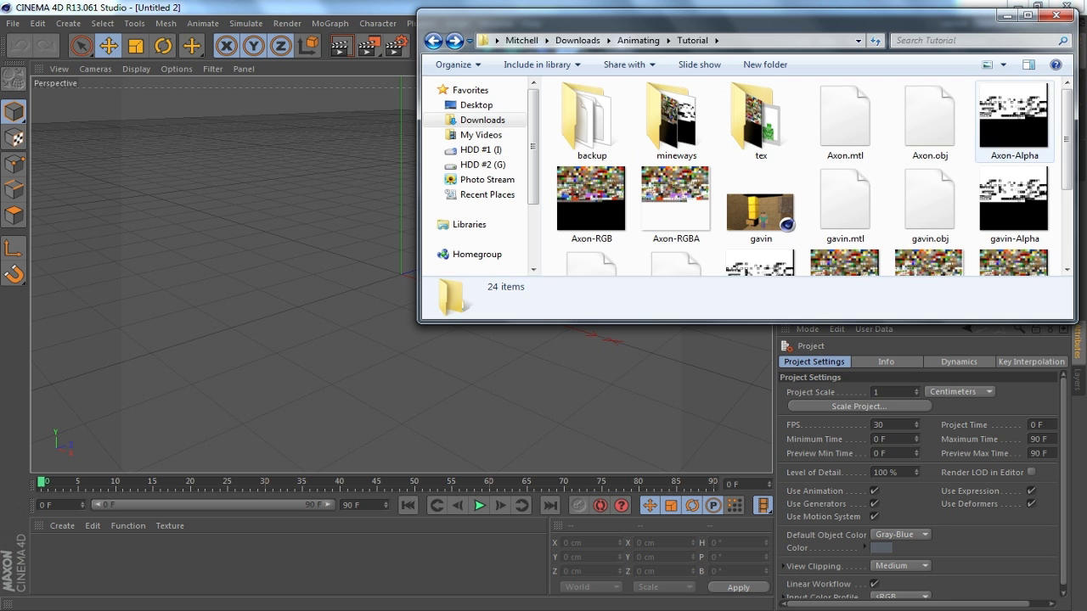
Step: Import Tutorial.obj from the Tutorial folder into Cinema 4D at a scale of 1000 centimeters
scroll(928, 233, down, 2)
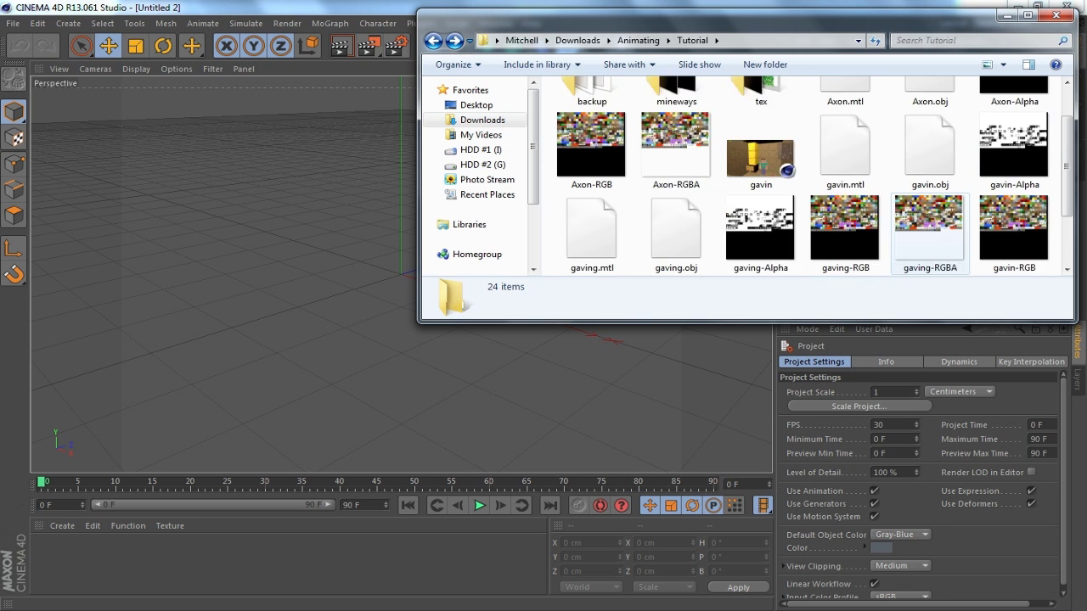
scroll(930, 234, down, 2)
drag(761, 239, 300, 262)
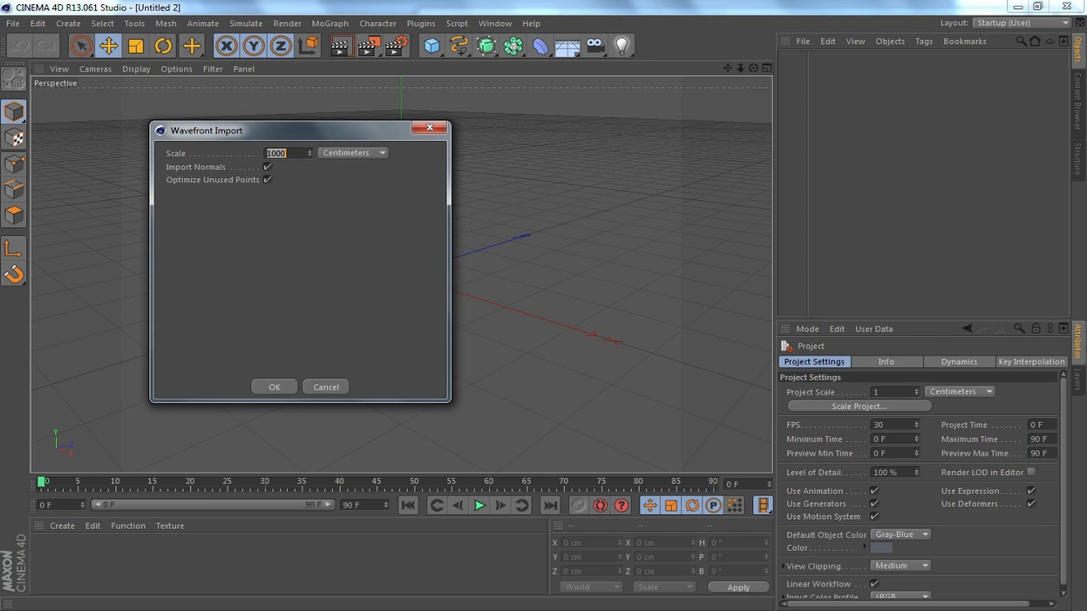
drag(301, 130, 444, 139)
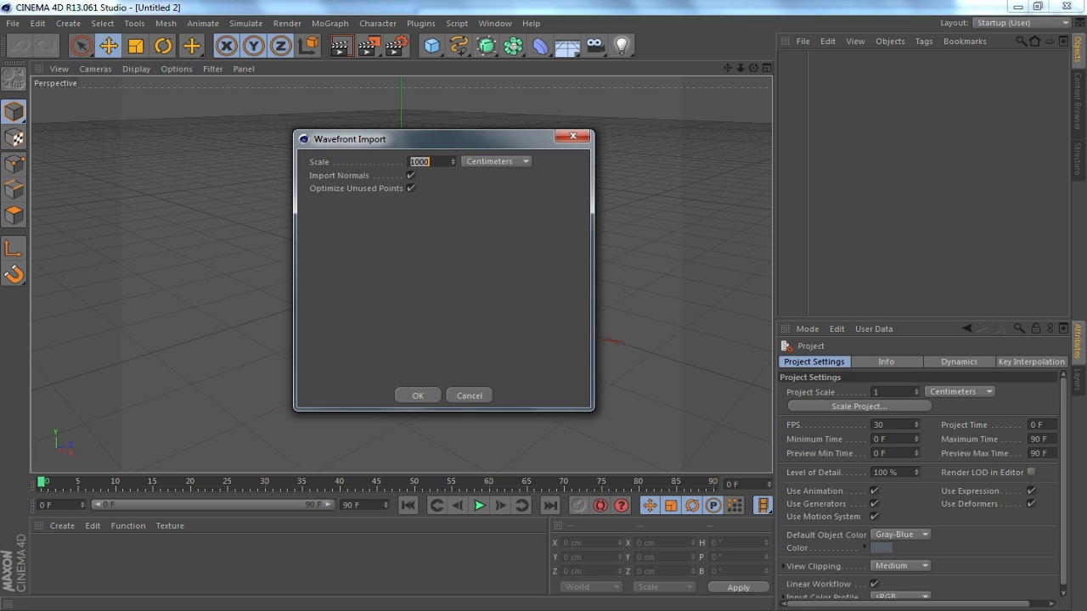
key(Return)
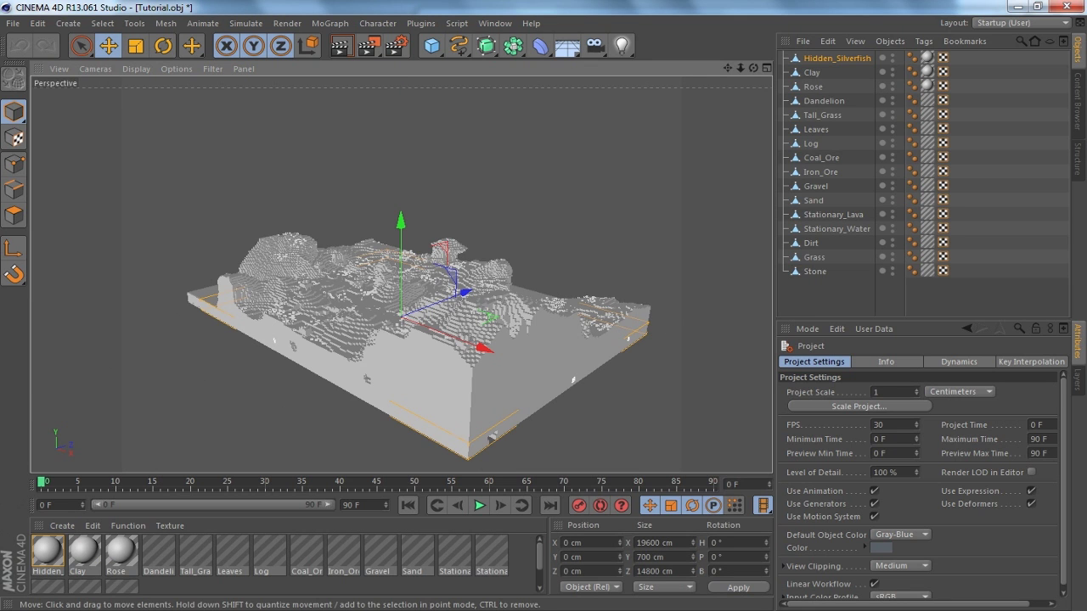
Step: Render a viewport preview of the imported terrain from another angle
drag(753, 68, 484, 73)
alt+drag(393, 235, 429, 272)
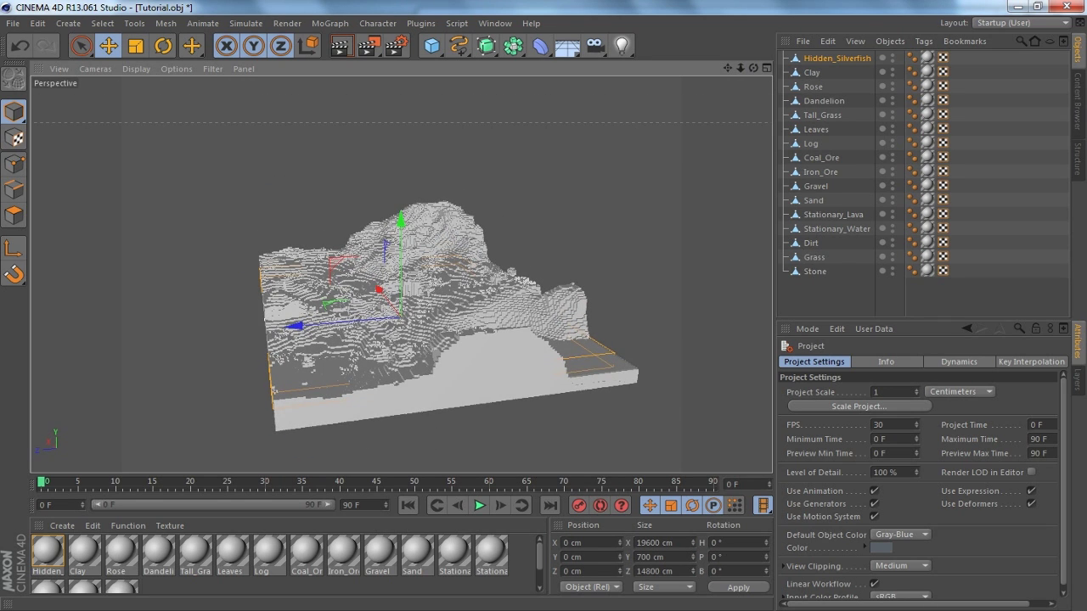
click(340, 45)
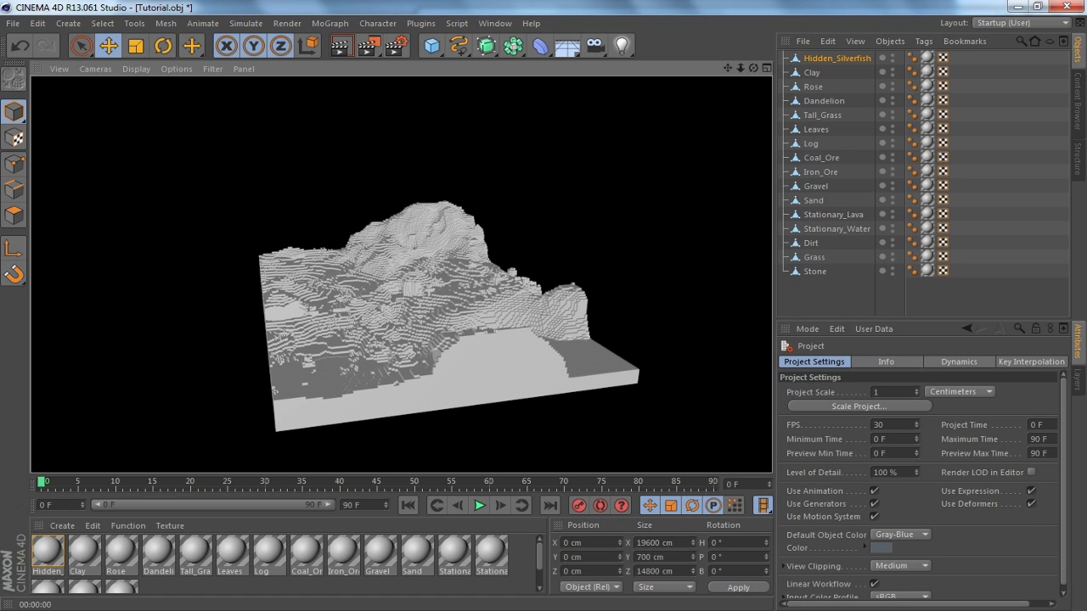
Step: Turn off the Specular channel for all the imported terrain materials at once
double_click(48, 553)
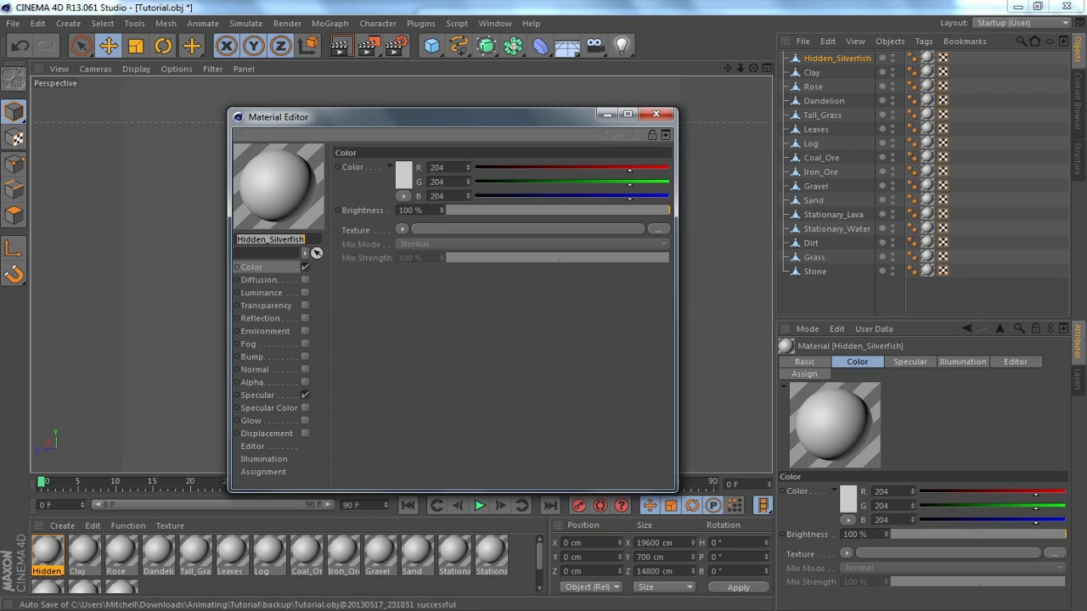
key(ctrl+a)
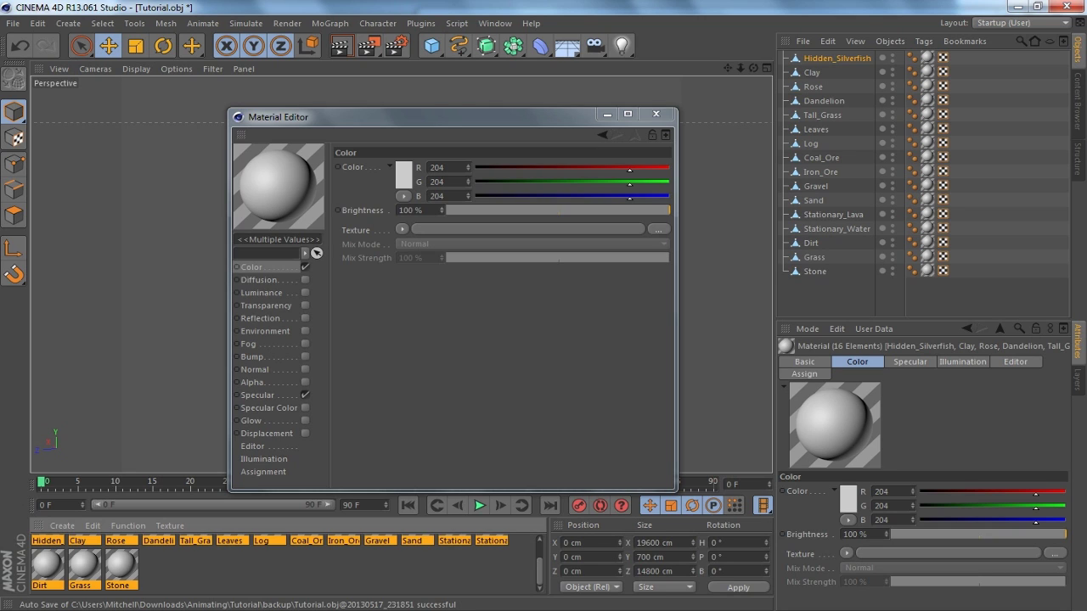
click(305, 395)
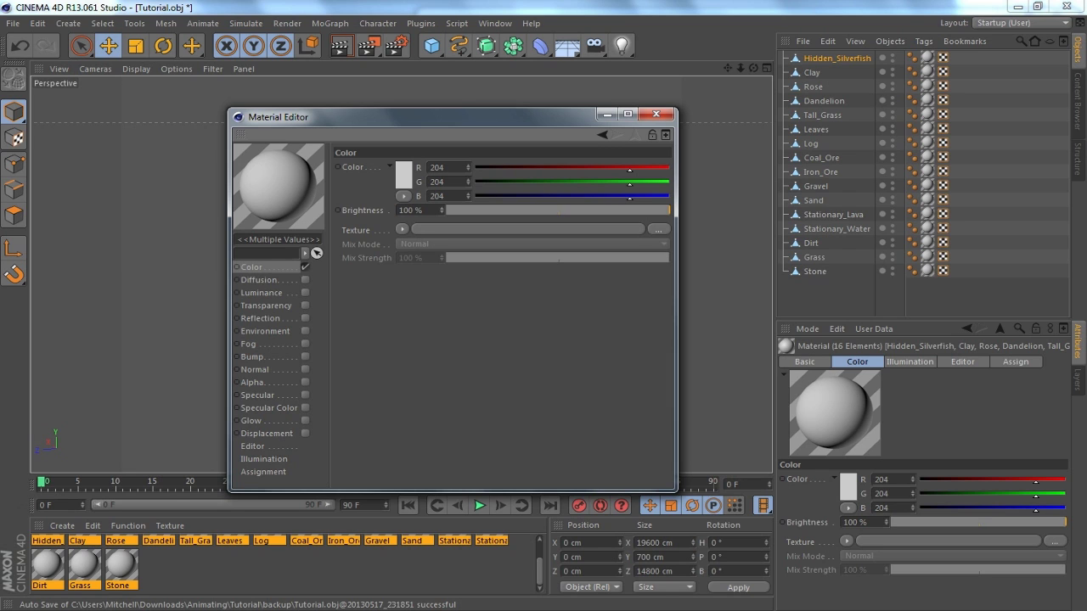
Step: Browse for the Color channel texture of all terrain materials, going to the Tutorial folder inside Downloads > Animating
click(658, 229)
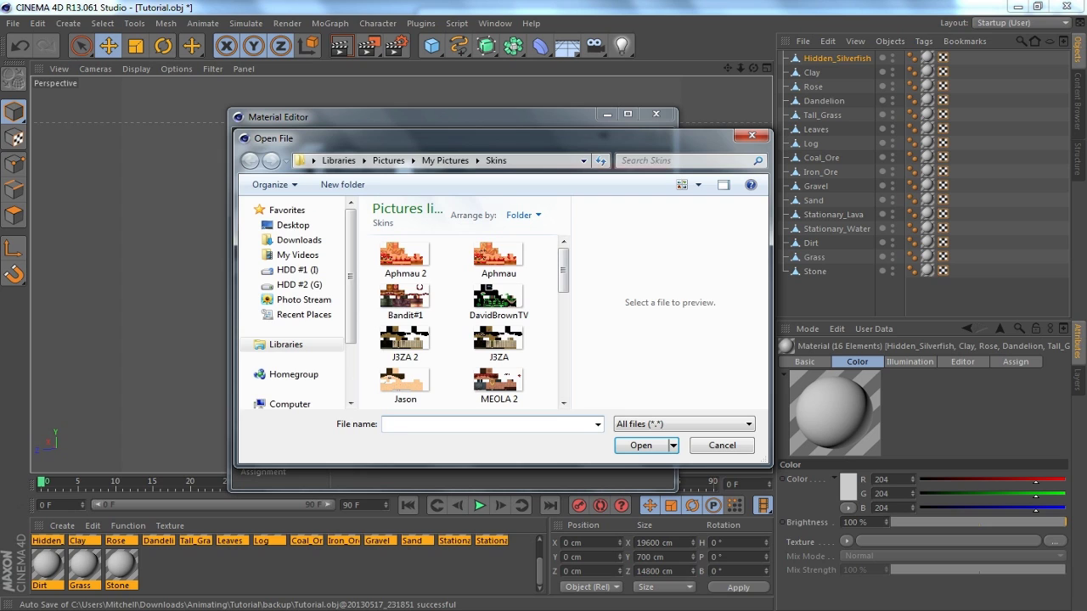
click(299, 239)
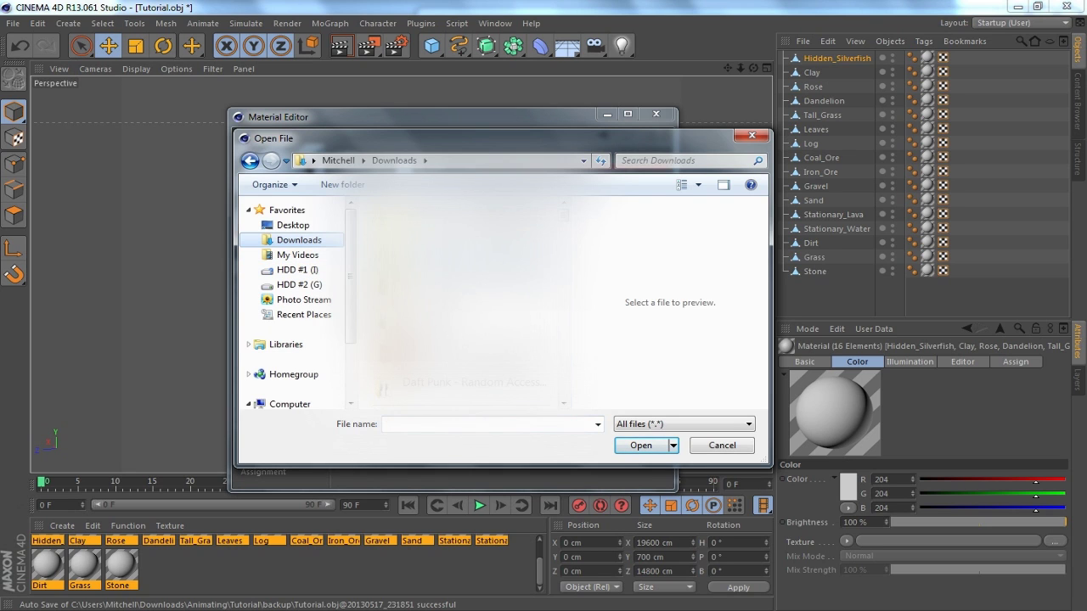
double_click(446, 325)
scroll(502, 268, down, 3)
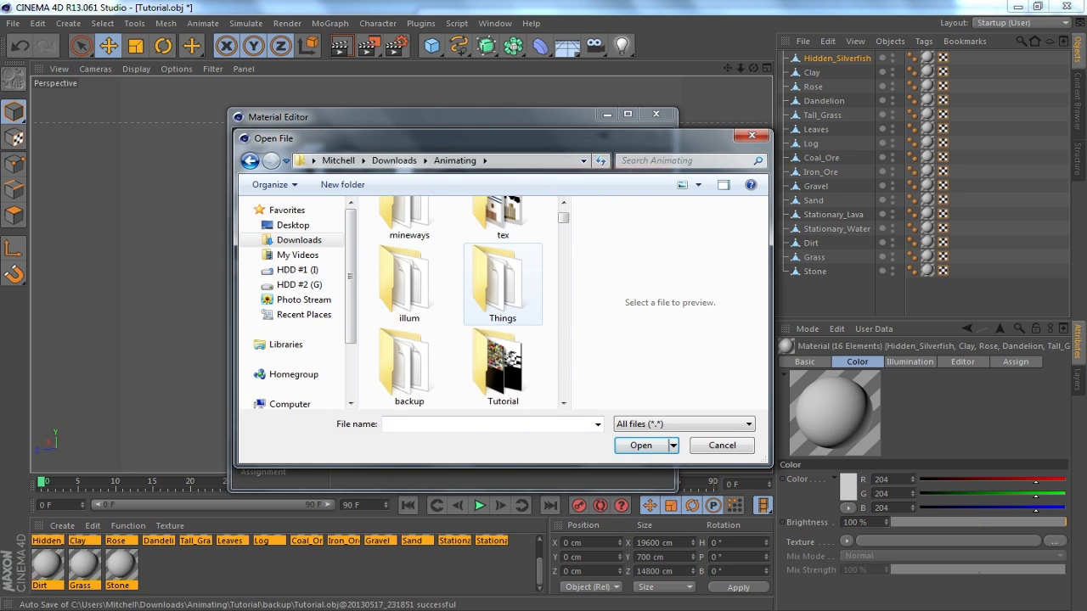
scroll(503, 285, down, 1)
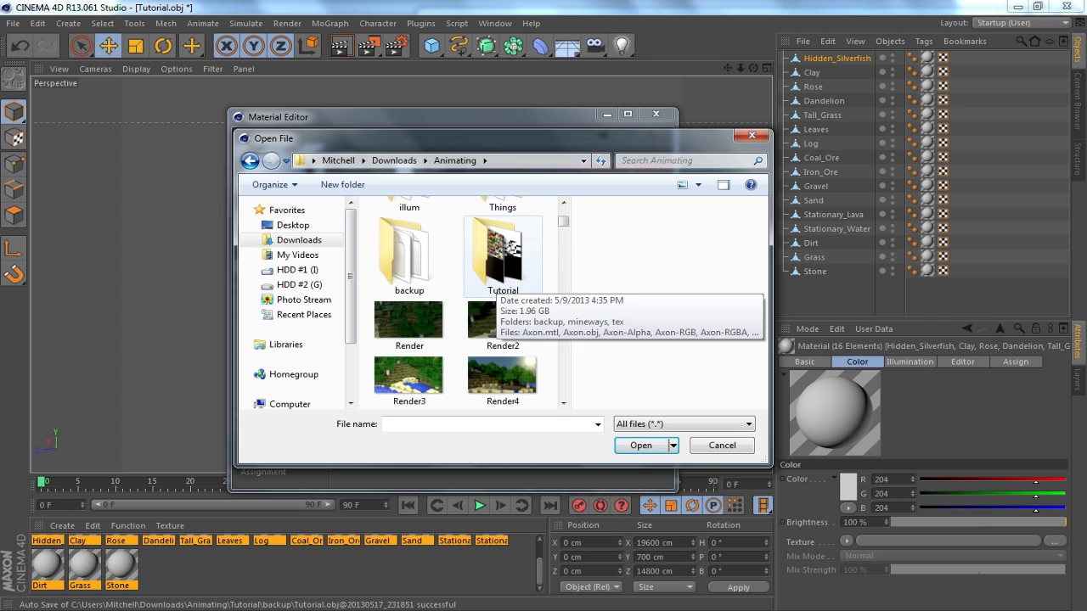
scroll(503, 284, up, 2)
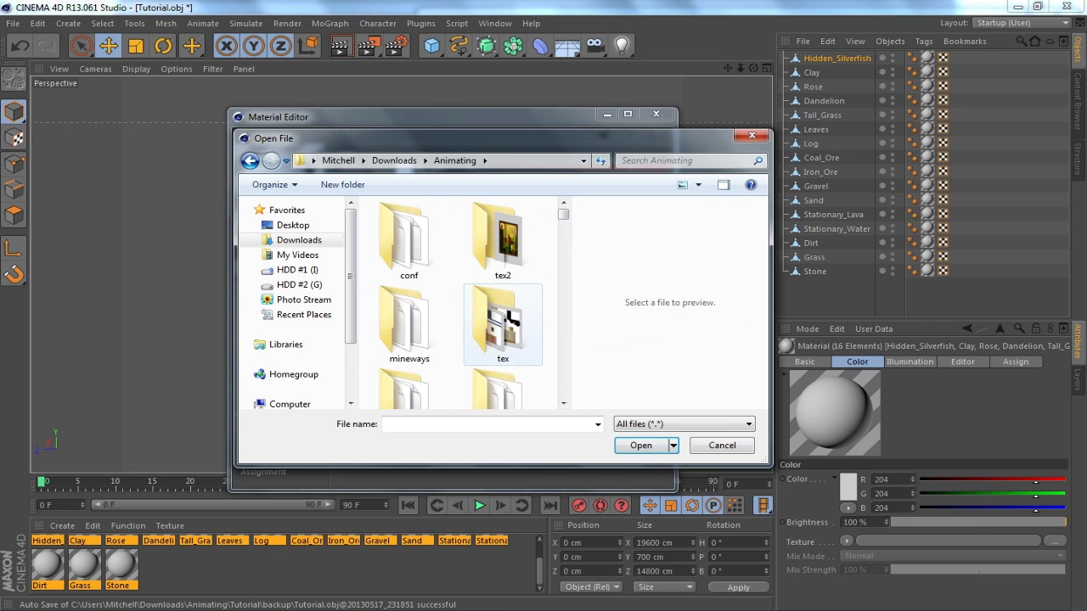
scroll(503, 326, down, 3)
double_click(503, 325)
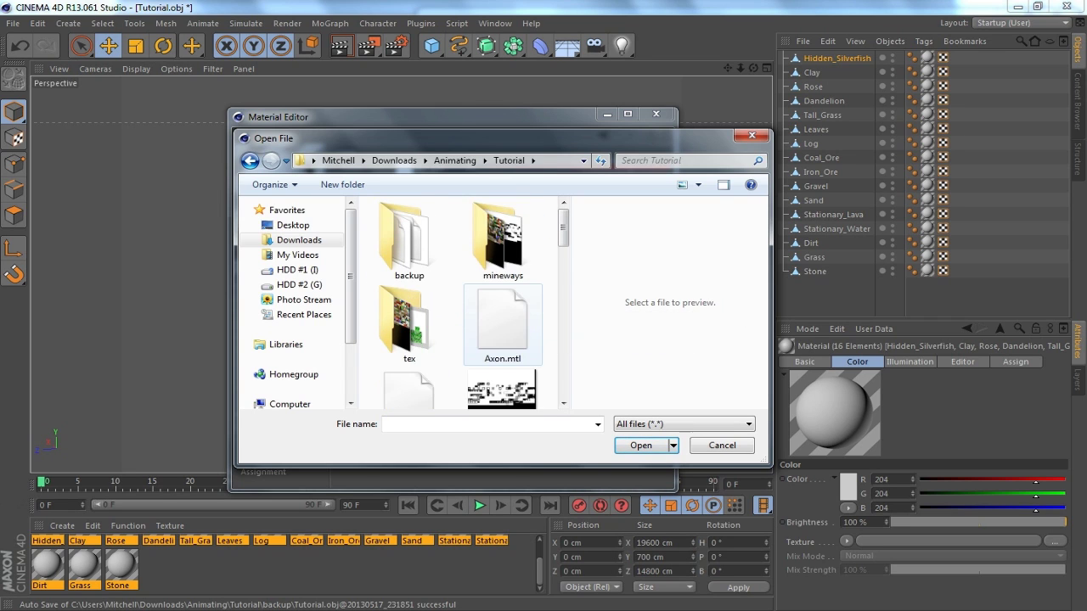
Step: Load Tutorial-RGB as the Color texture of all terrain materials and set its sampling to None
scroll(503, 325, down, 5)
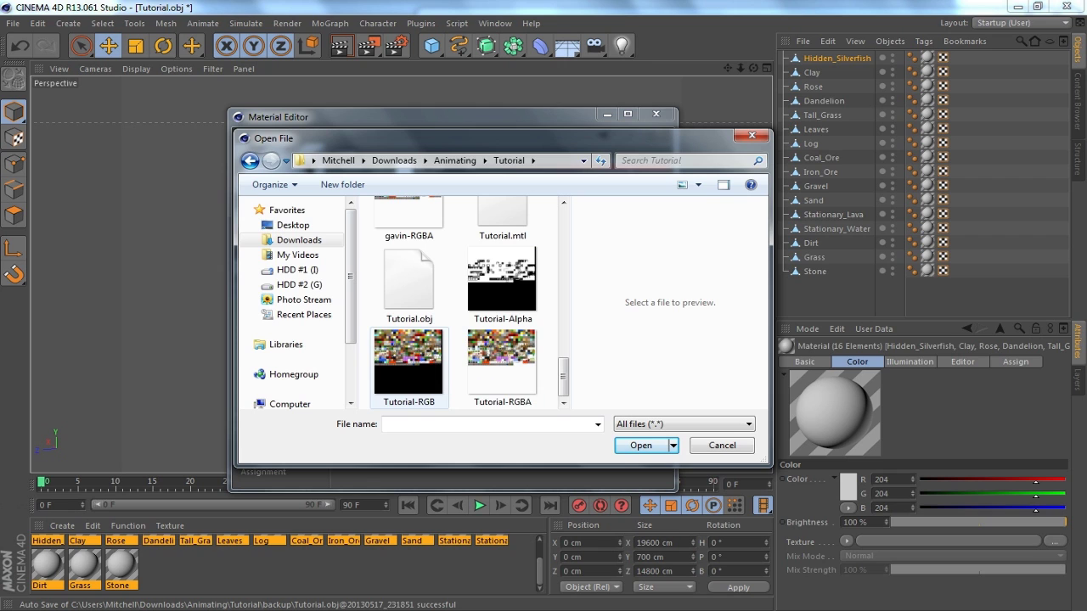
drag(397, 137, 556, 136)
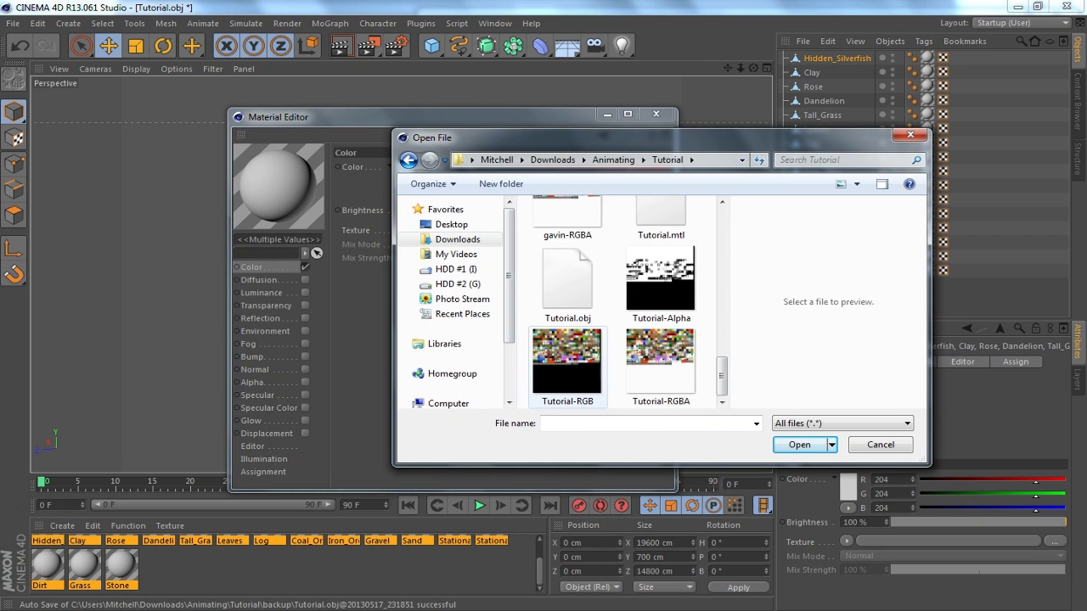
double_click(590, 386)
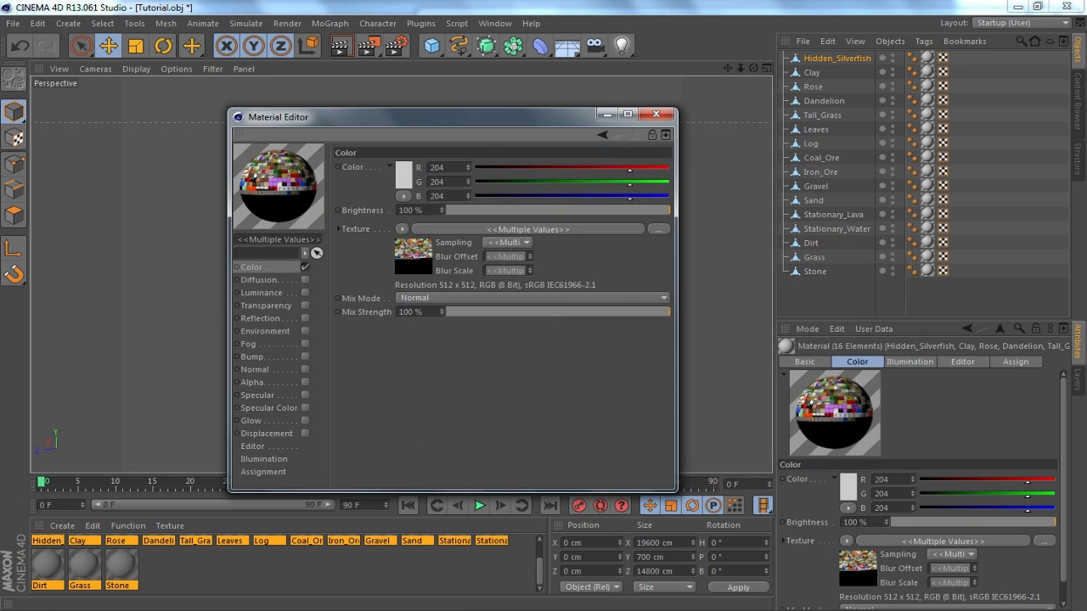
click(510, 243)
click(515, 276)
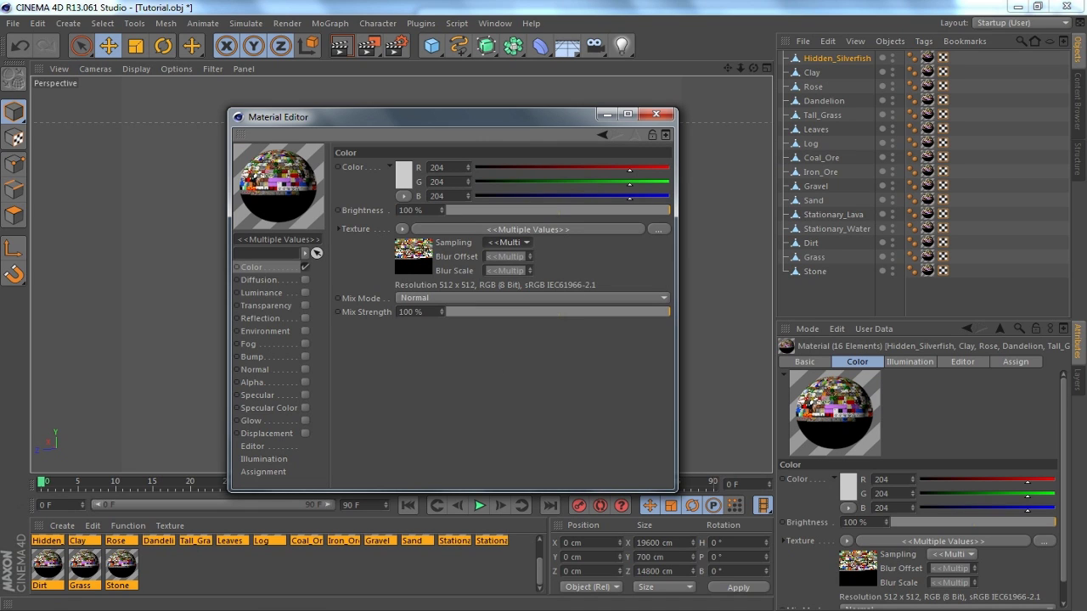
Step: Enable the Alpha channel for all terrain materials, load Tutorial-Alpha as its texture with sampling None, and close the Material Editor
click(305, 382)
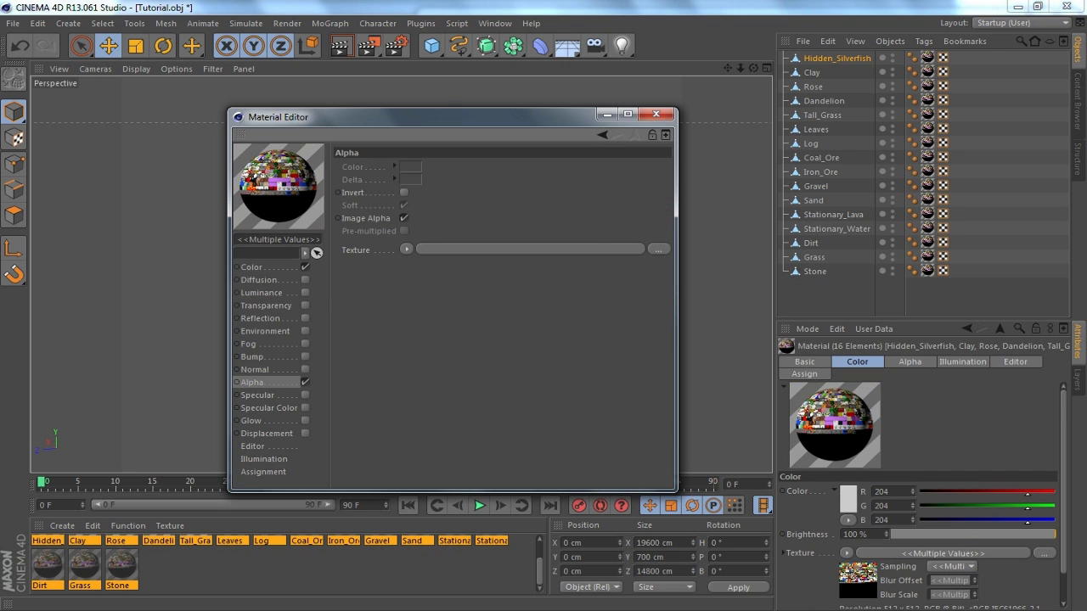
click(659, 251)
scroll(660, 255, down, 5)
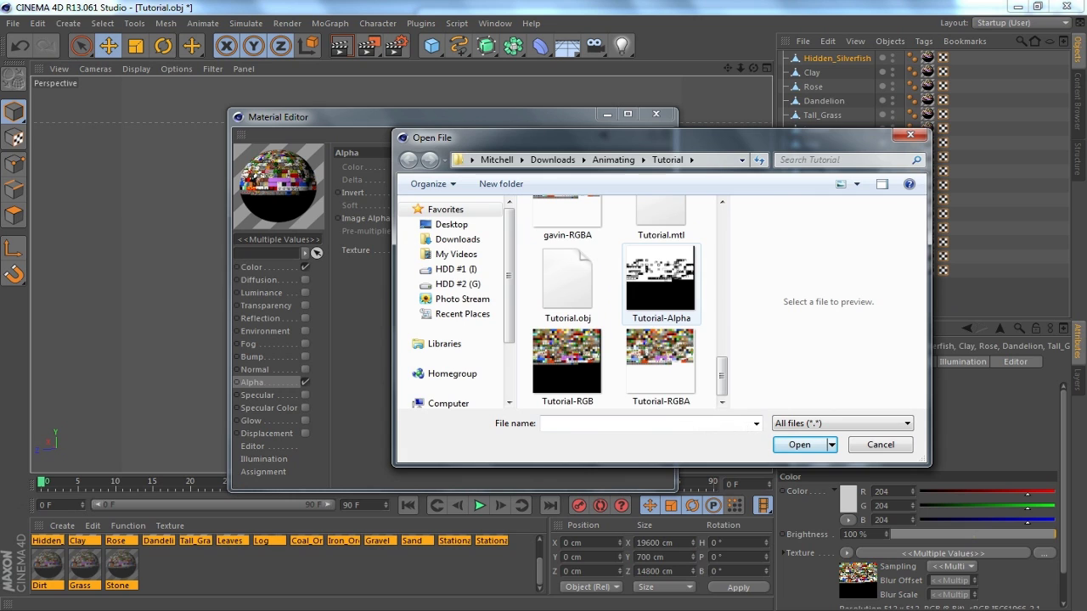
click(661, 367)
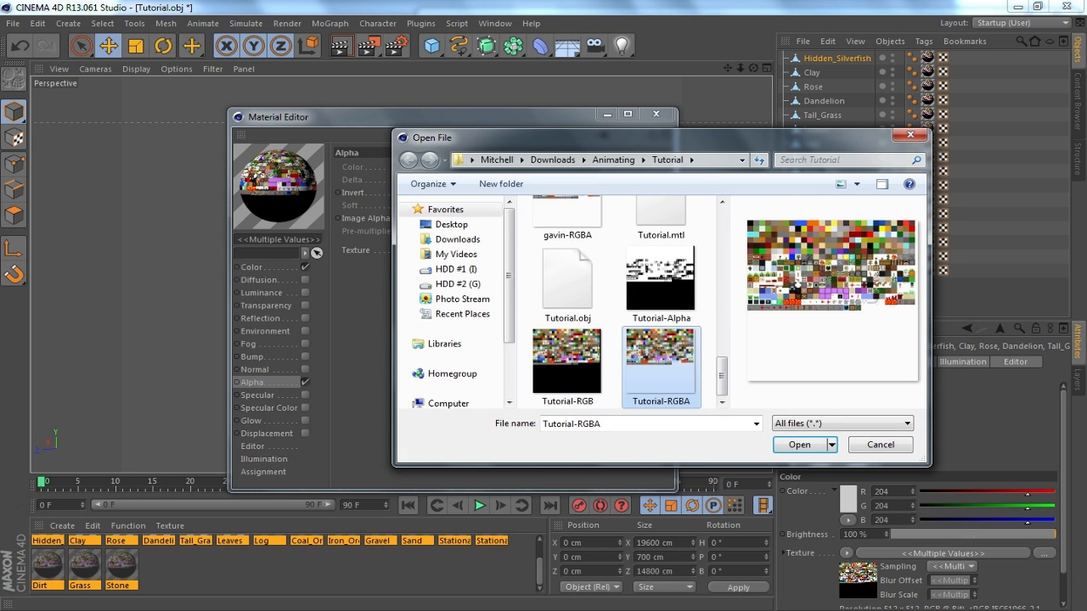
click(799, 445)
click(513, 262)
click(515, 296)
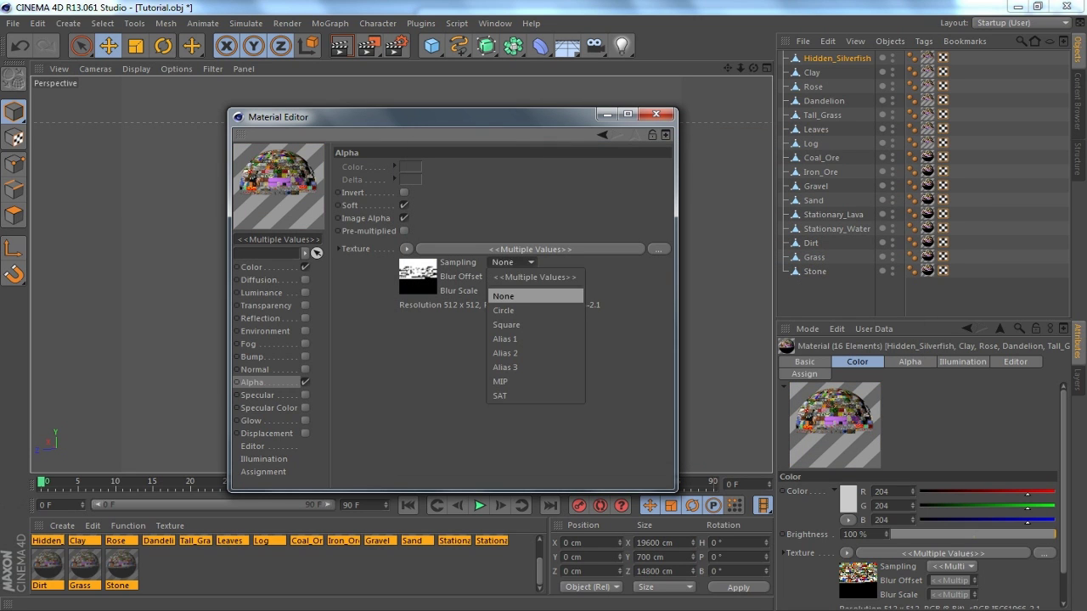
click(722, 170)
click(656, 114)
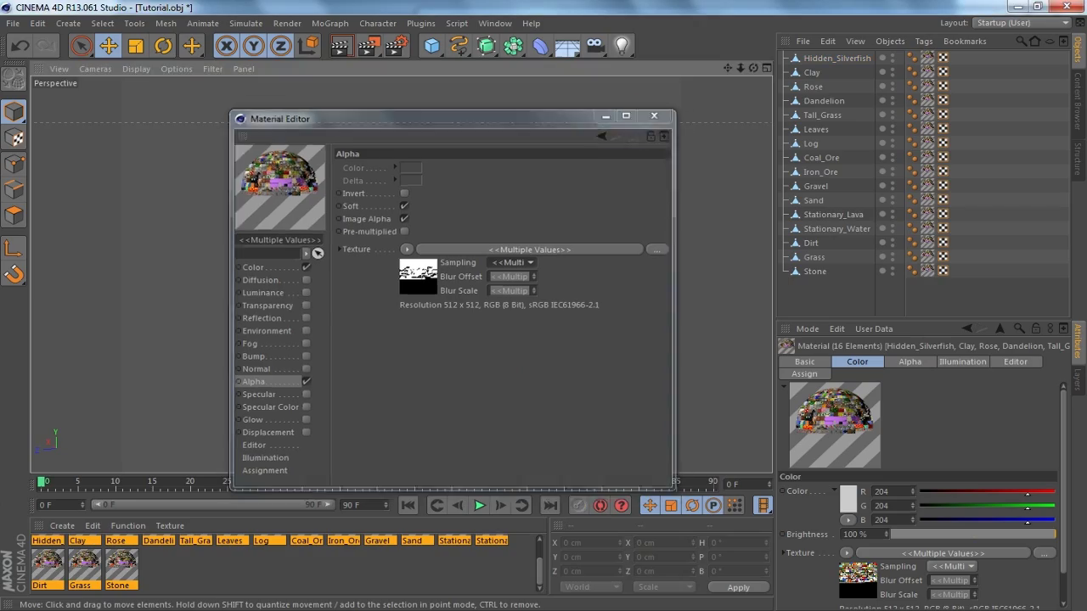
Step: Render a viewport preview of the textured terrain from an angle showing the whole section
scroll(419, 297, up, 4)
alt+drag(418, 298, 517, 322)
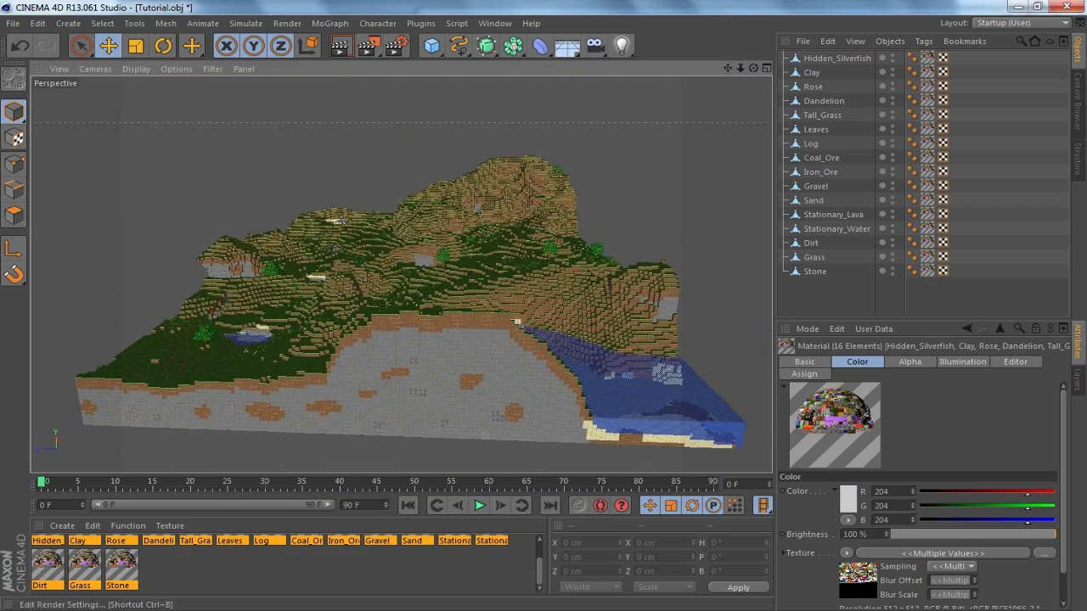
click(340, 46)
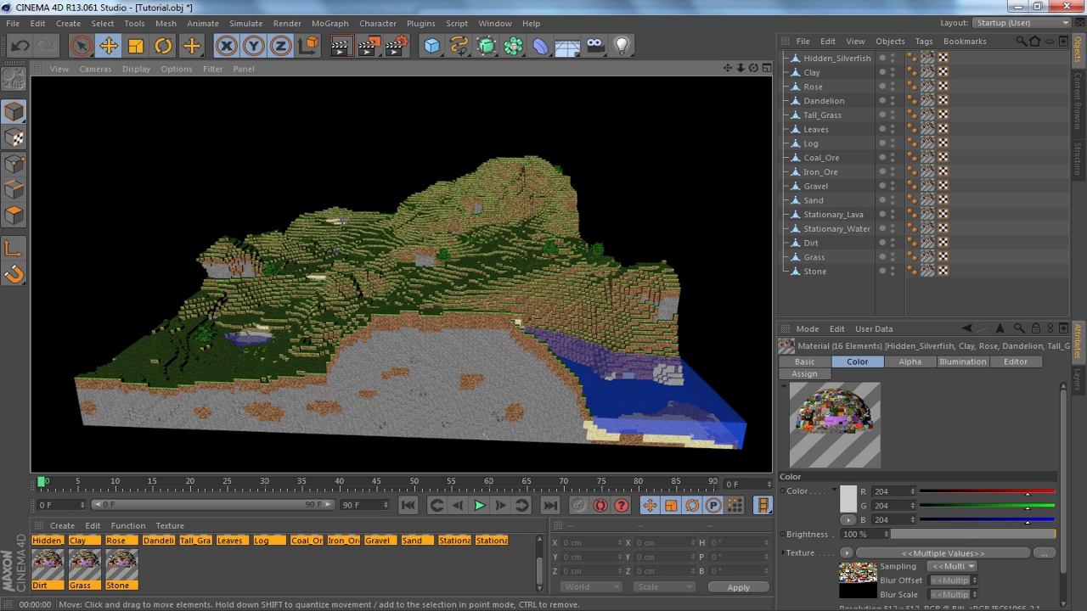
click(515, 322)
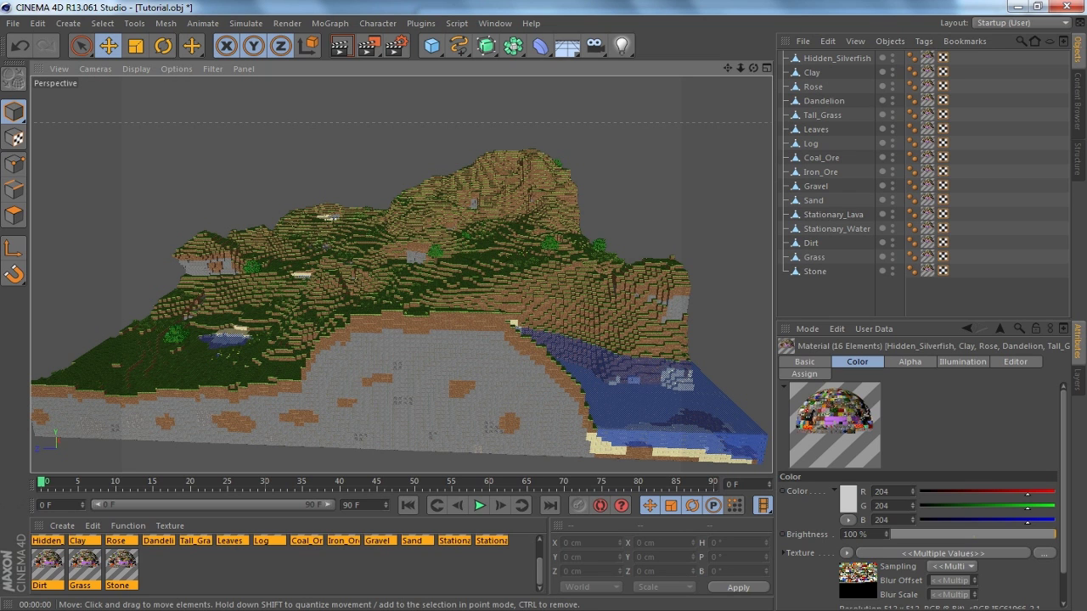
Step: Create a new material and turn off its Specular channel
scroll(340, 573, up, 2)
scroll(340, 573, down, 1)
click(340, 573)
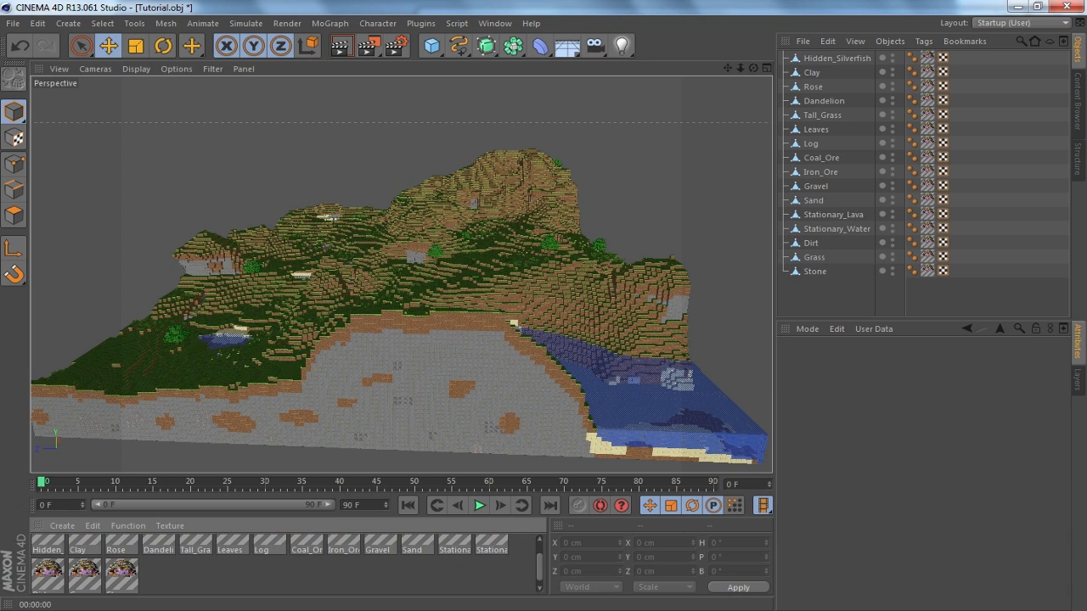
double_click(340, 573)
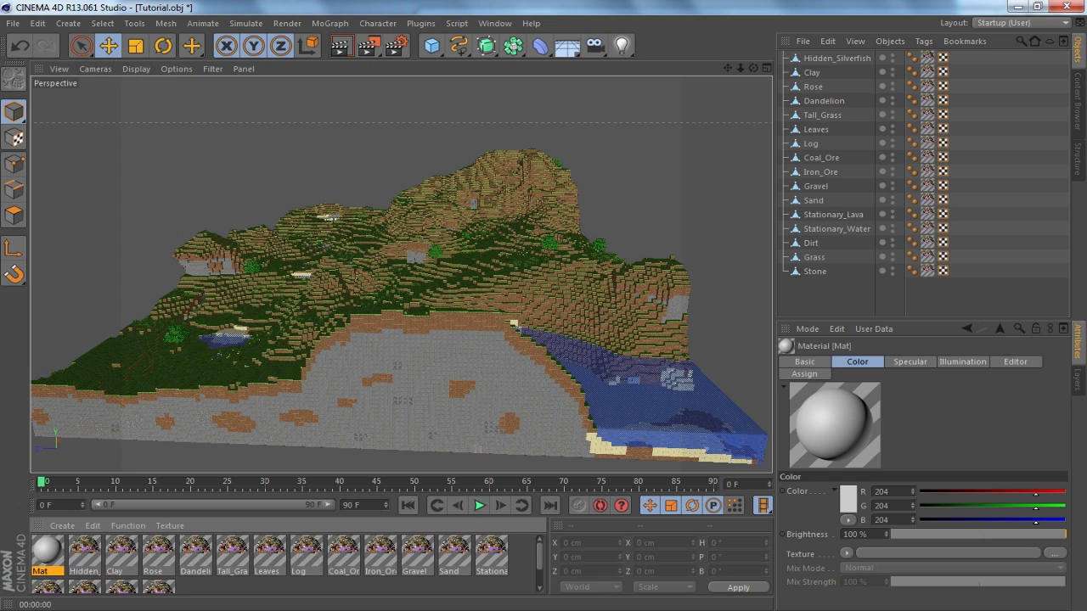
double_click(47, 552)
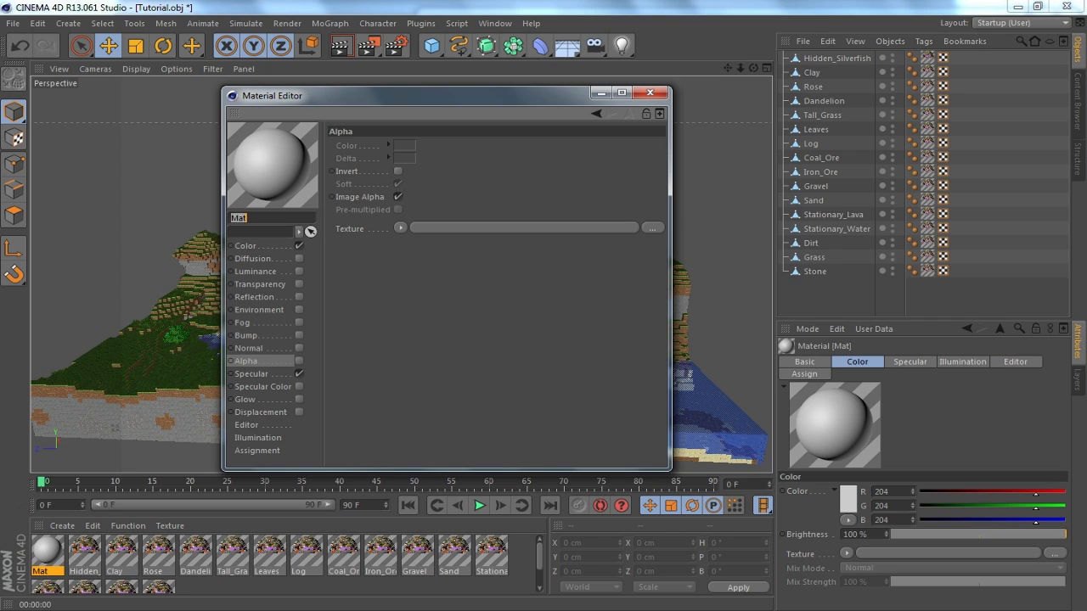
click(299, 373)
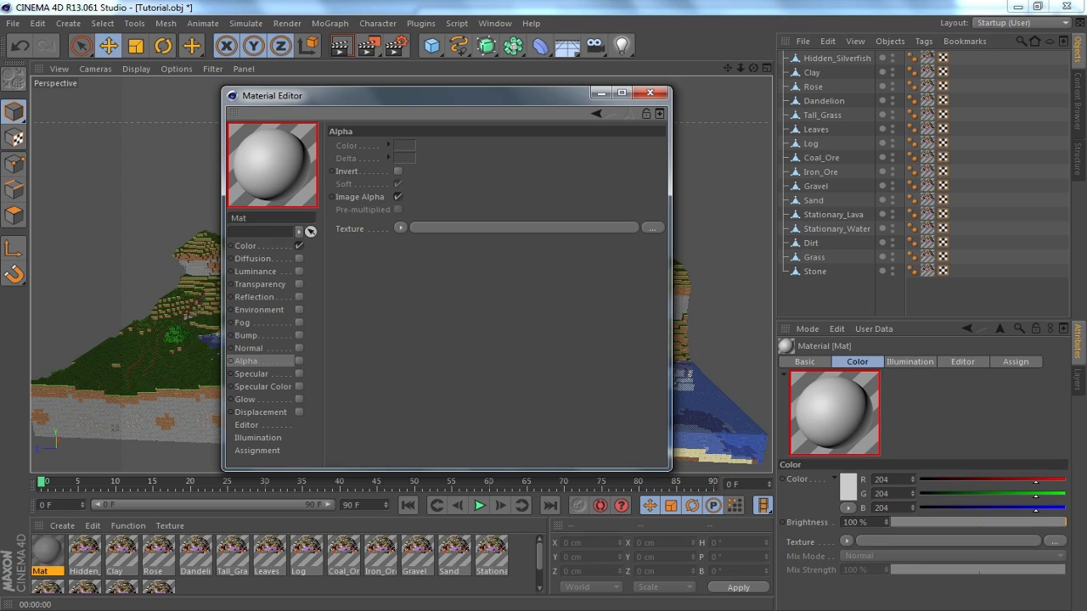
Step: Add a Gradient shader to the new material's Color texture and set the gradient type to 2D - V
click(246, 247)
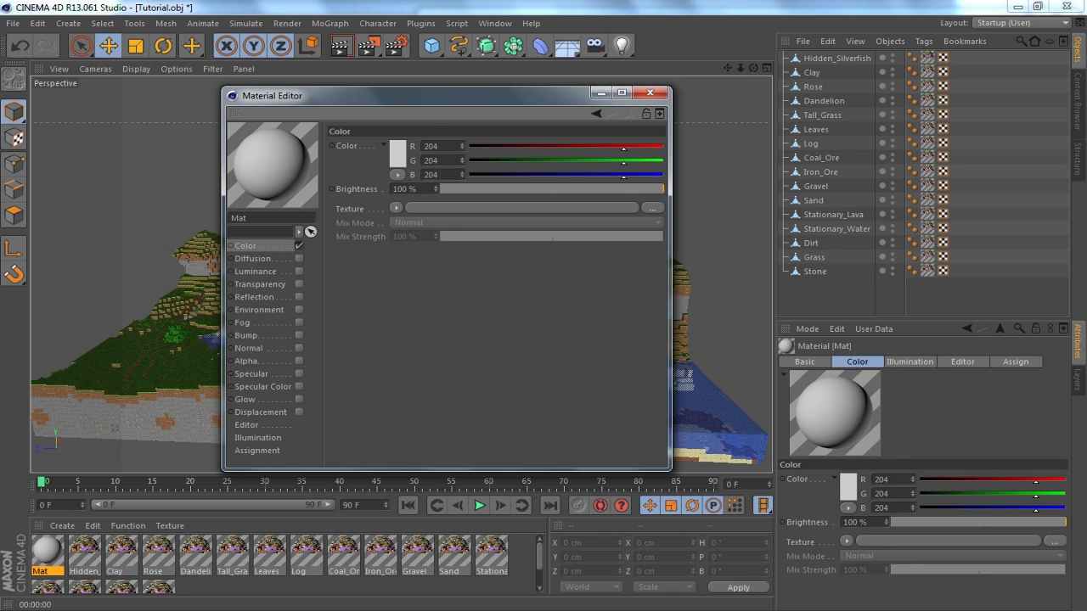
click(395, 208)
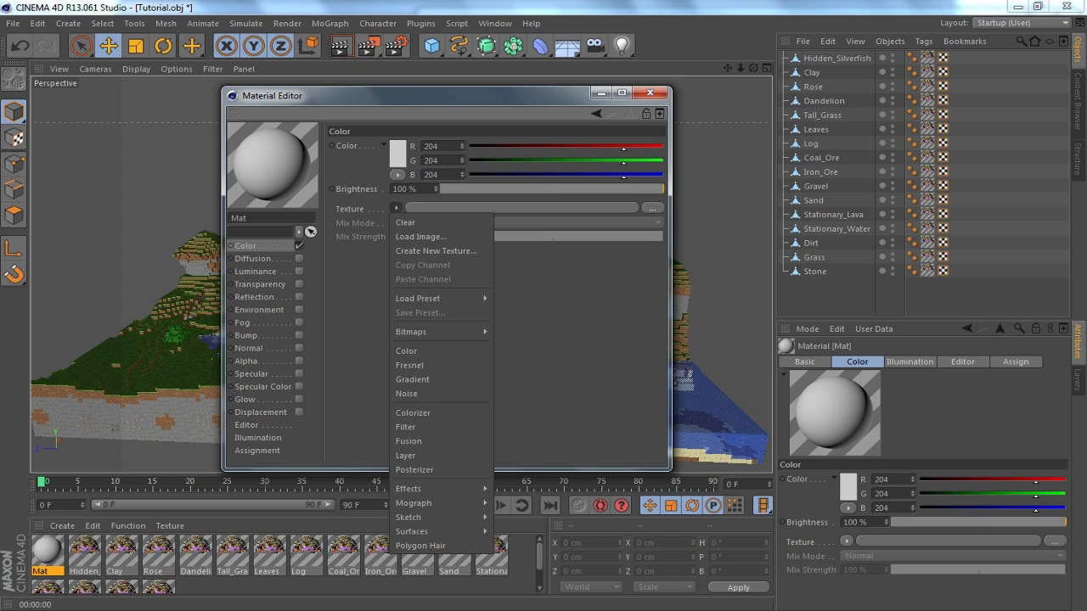
click(413, 380)
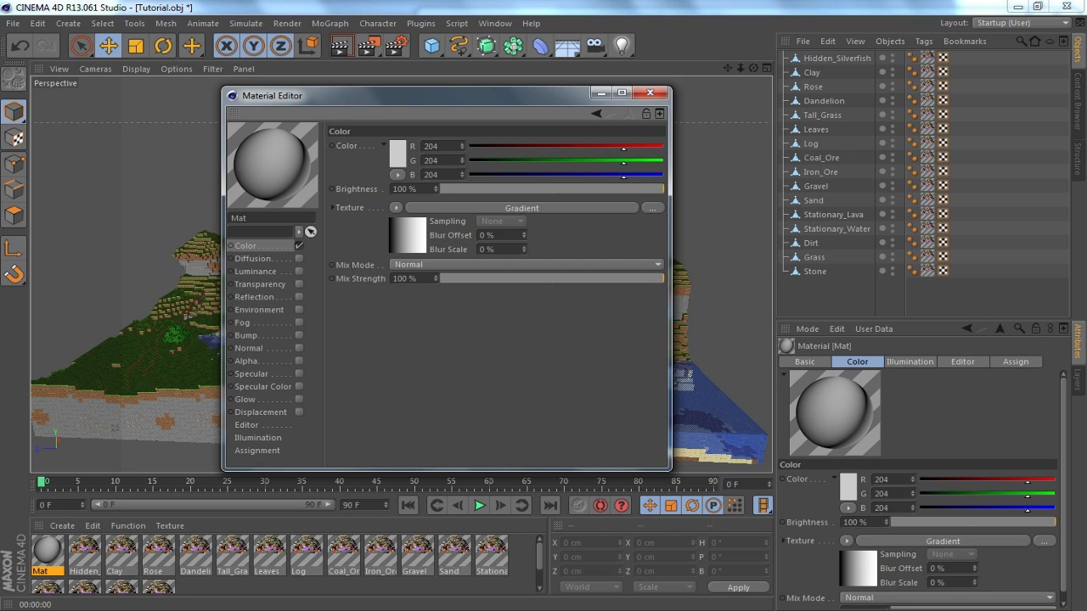
click(522, 208)
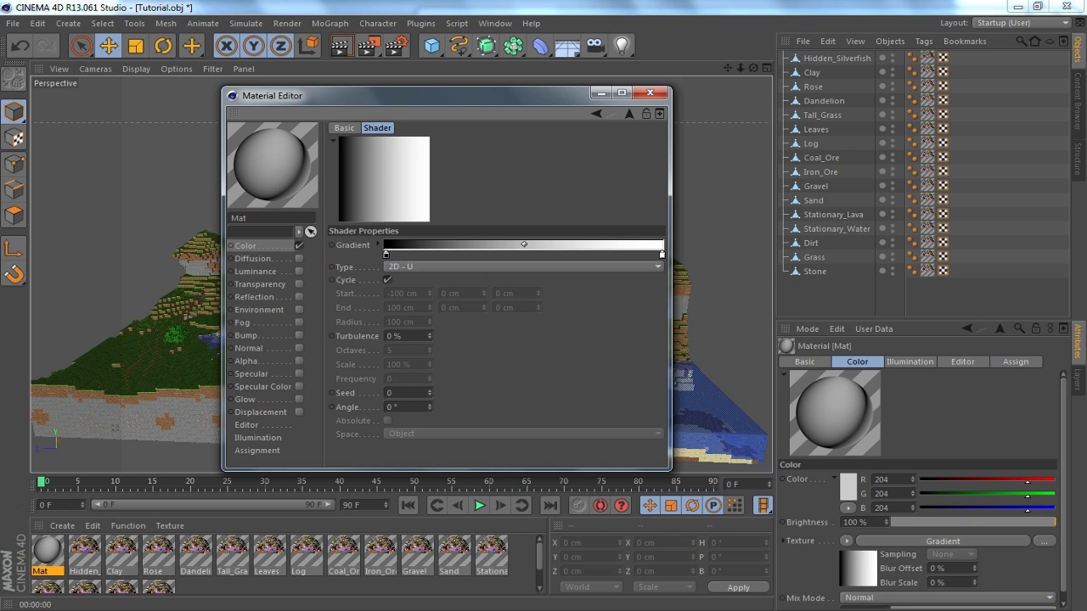
click(522, 267)
click(522, 295)
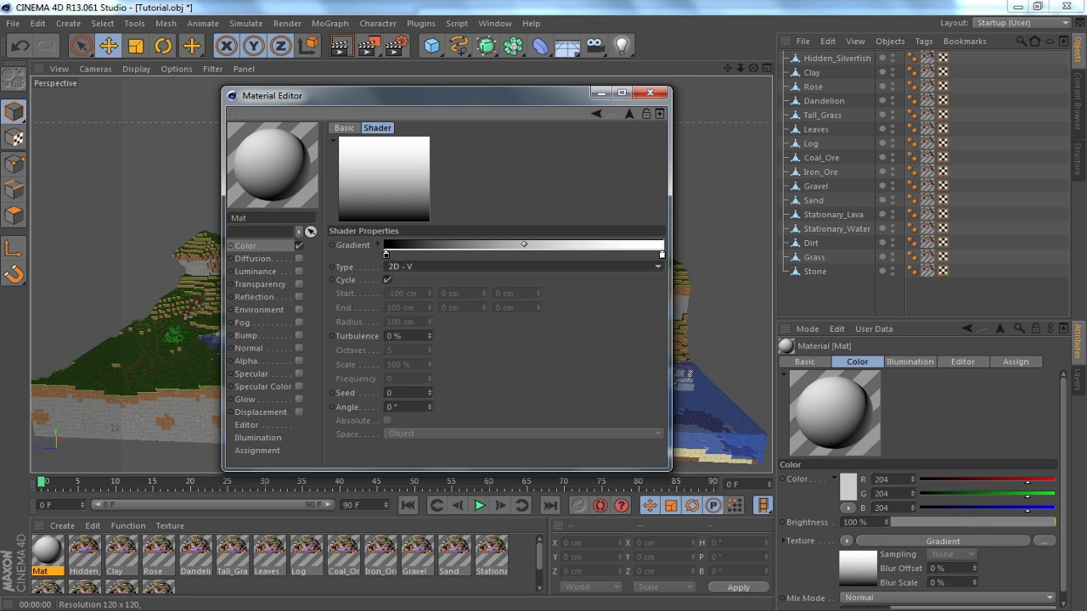
Step: Change the gradient's black knot to a very pale cyan with a hue of 188°
double_click(386, 255)
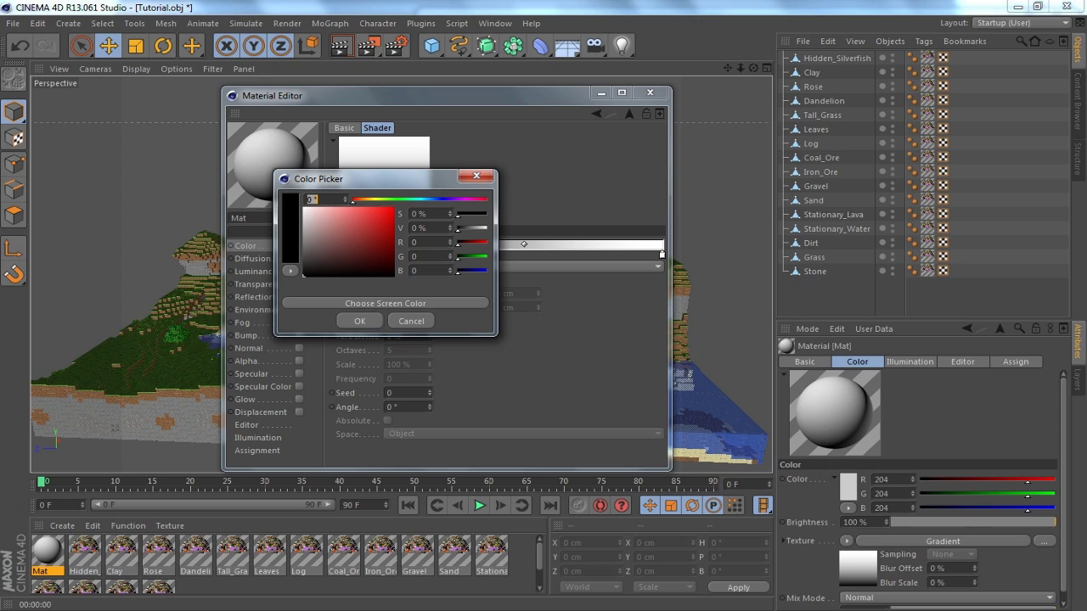
text(188)
key(Return)
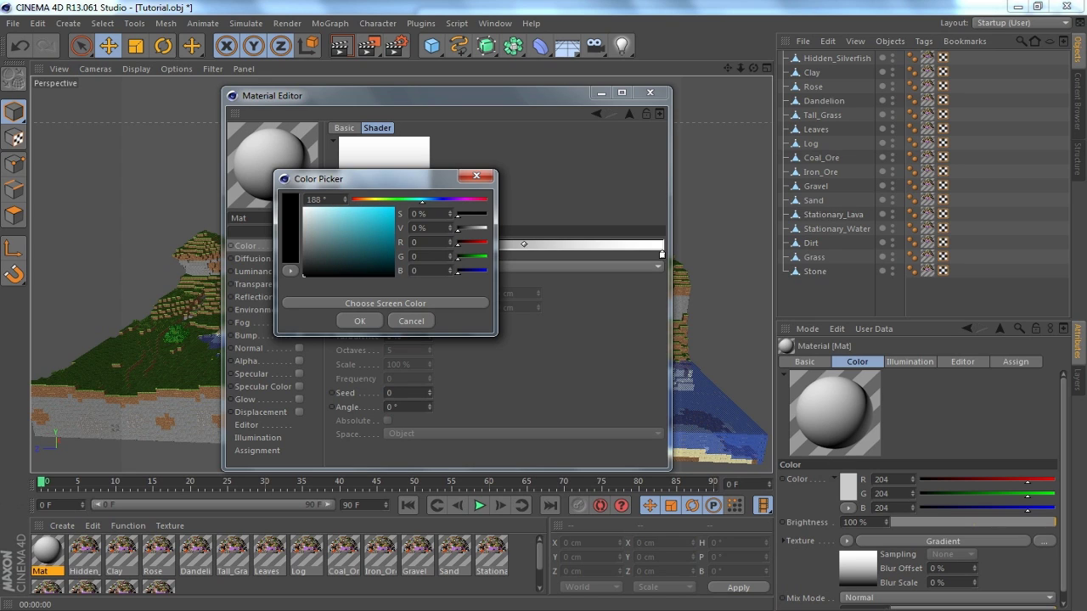
drag(311, 212, 317, 208)
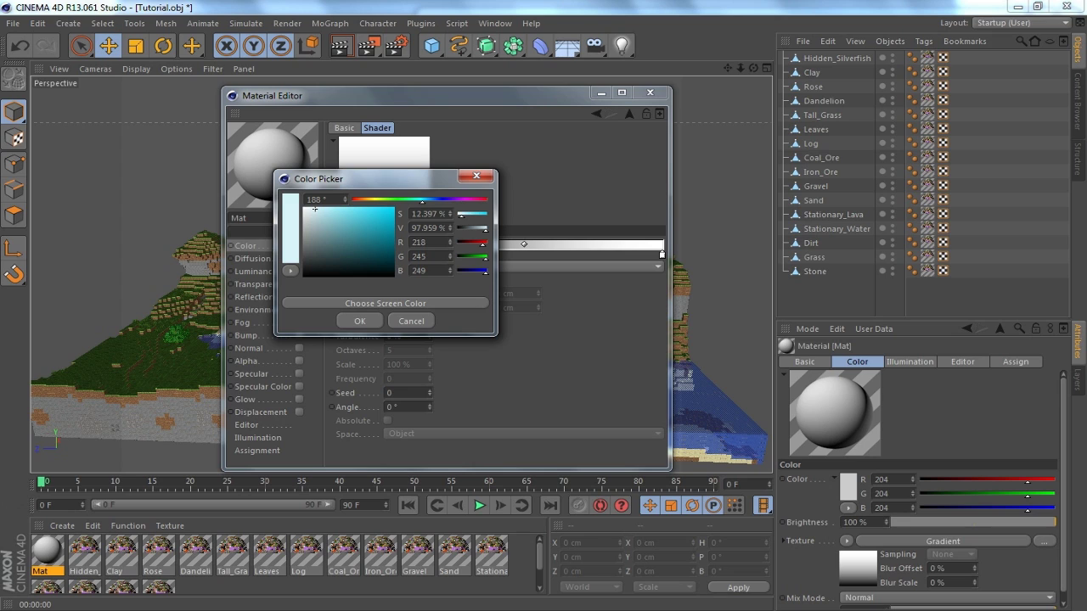
drag(374, 178, 677, 174)
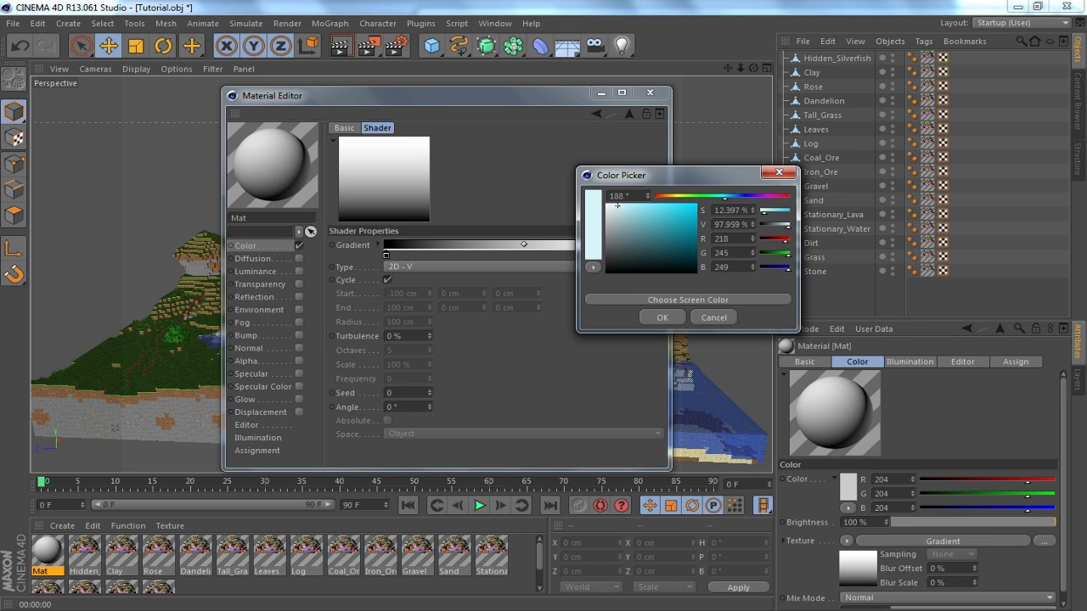
drag(618, 206, 614, 205)
key(Return)
Step: Change the gradient's white end knot to sky blue, RGB 20, 177, 244, and close the Material Editor
double_click(662, 255)
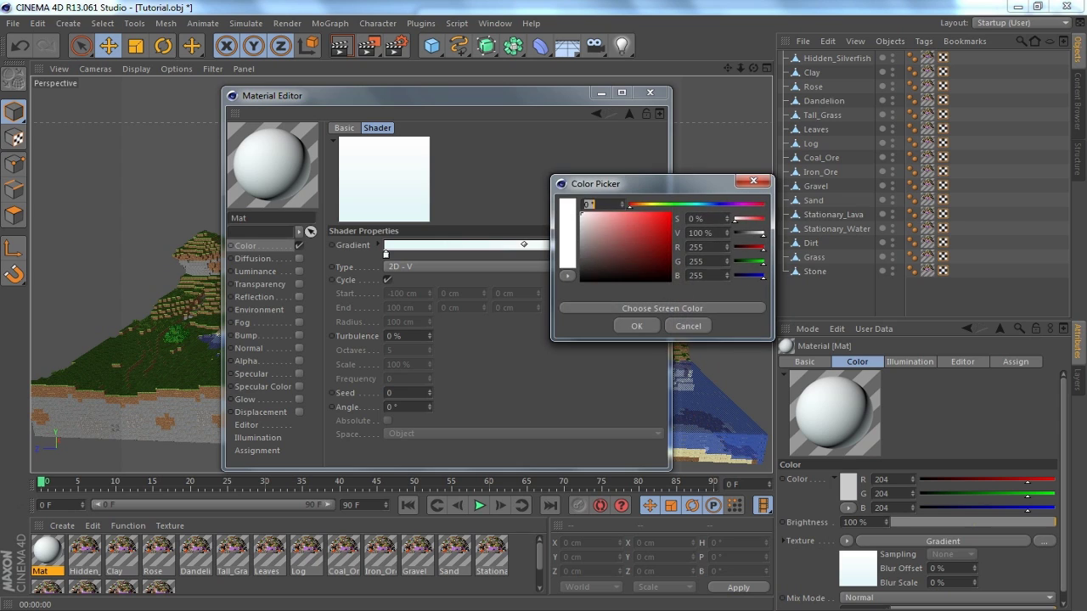
mouse_move(696, 204)
mouse_down()
mouse_move(707, 205)
mouse_move(654, 223)
mouse_move(646, 213)
mouse_move(703, 205)
mouse_move(664, 216)
mouse_up()
click(658, 219)
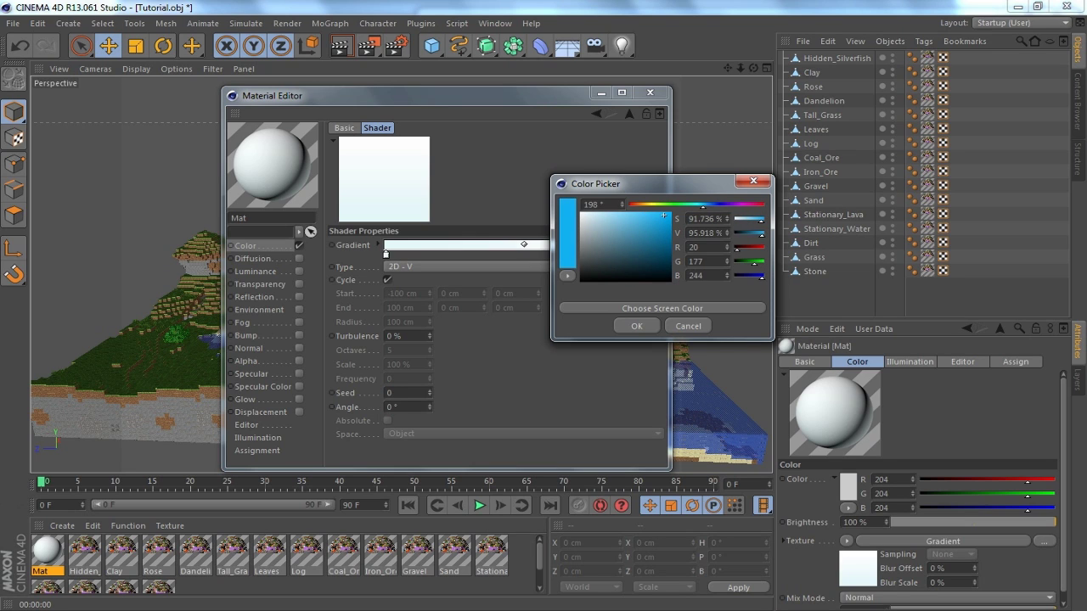
click(636, 326)
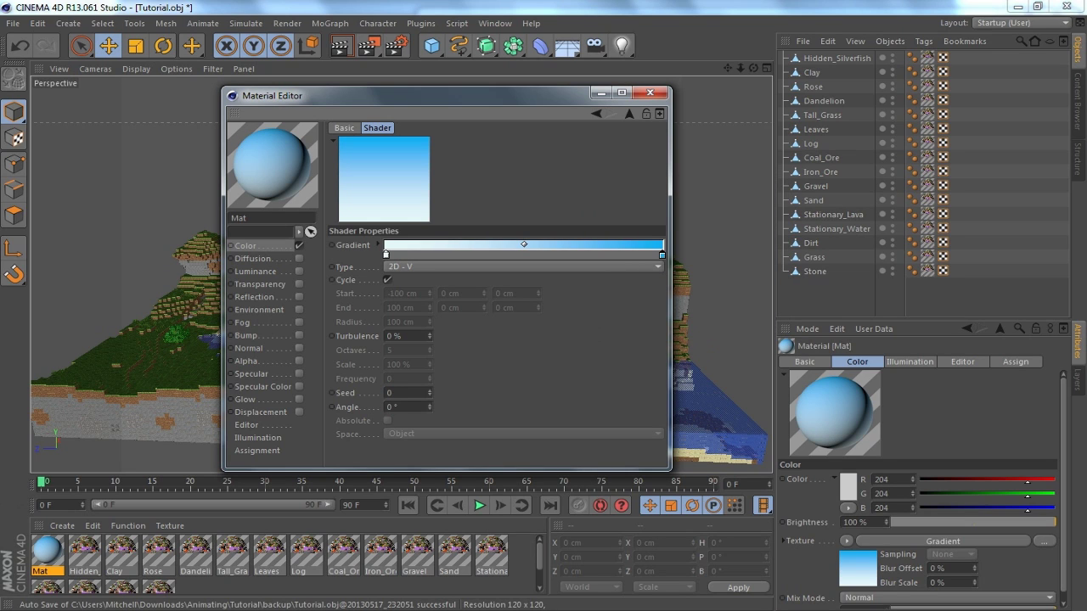
click(650, 92)
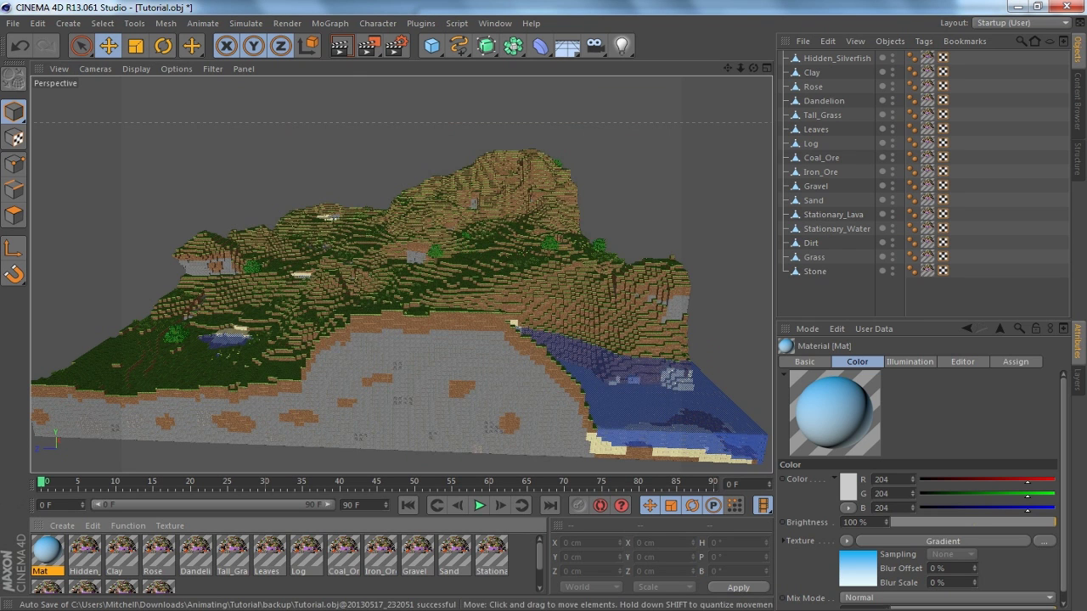
Step: Add a Sky object to the scene and apply the blue gradient material to it
click(68, 23)
mouse_move(84, 126)
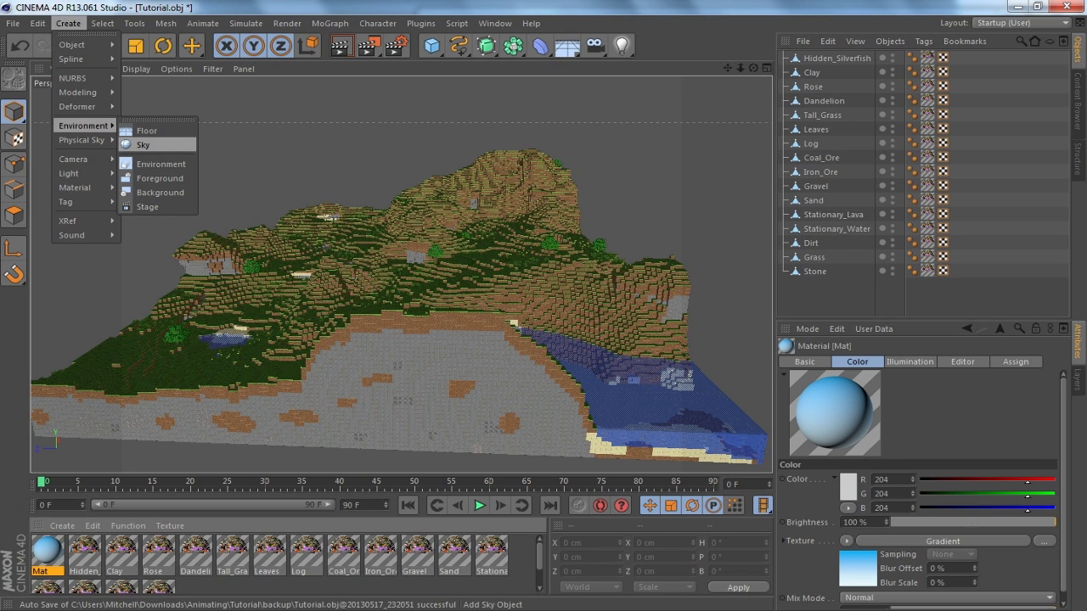
click(144, 144)
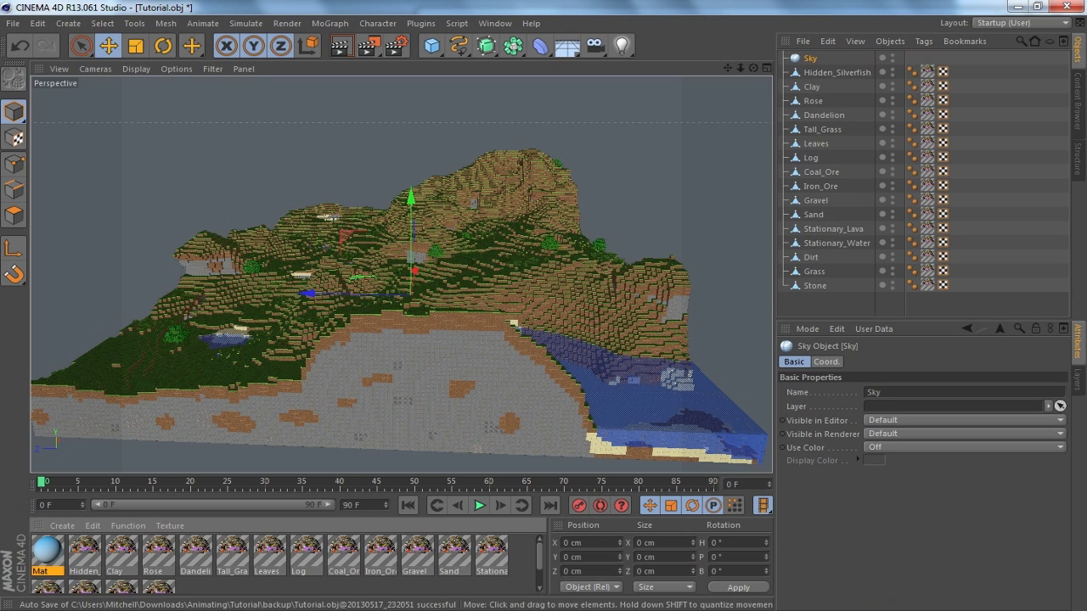
drag(47, 552, 810, 59)
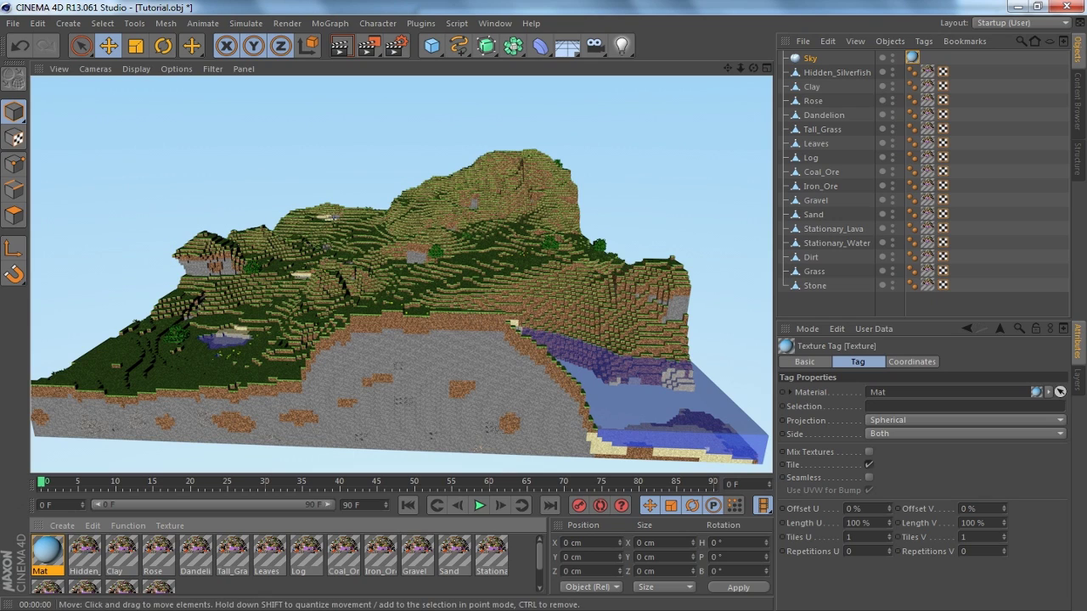
Step: Examine the terrain against the new sky from several angles, including from below and from the opposite side
drag(753, 68, 686, 23)
alt+drag(400, 276, 357, 274)
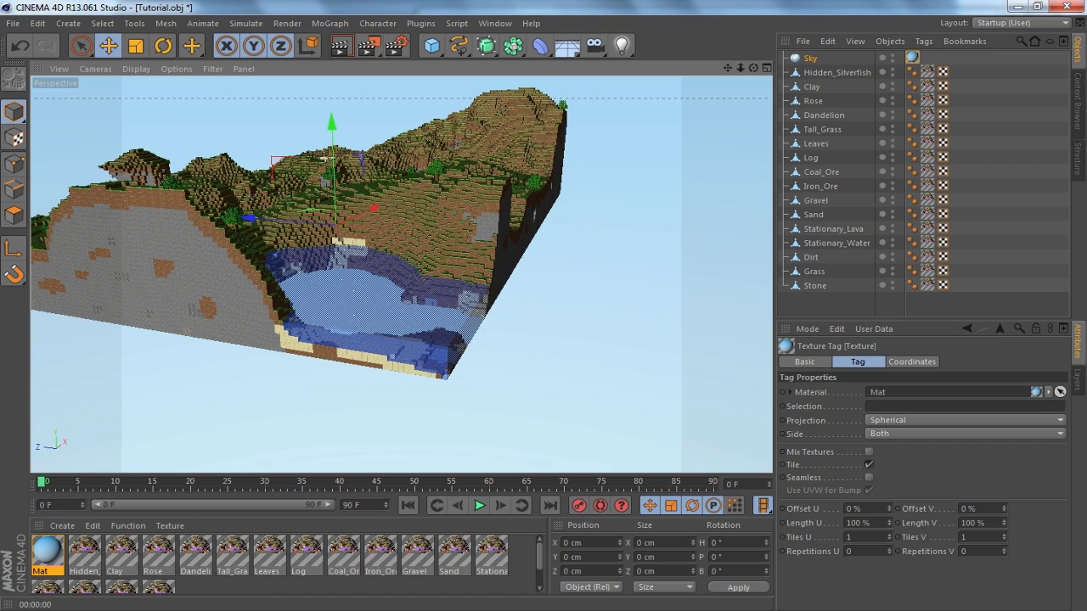
drag(753, 68, 753, 12)
drag(728, 68, 737, 125)
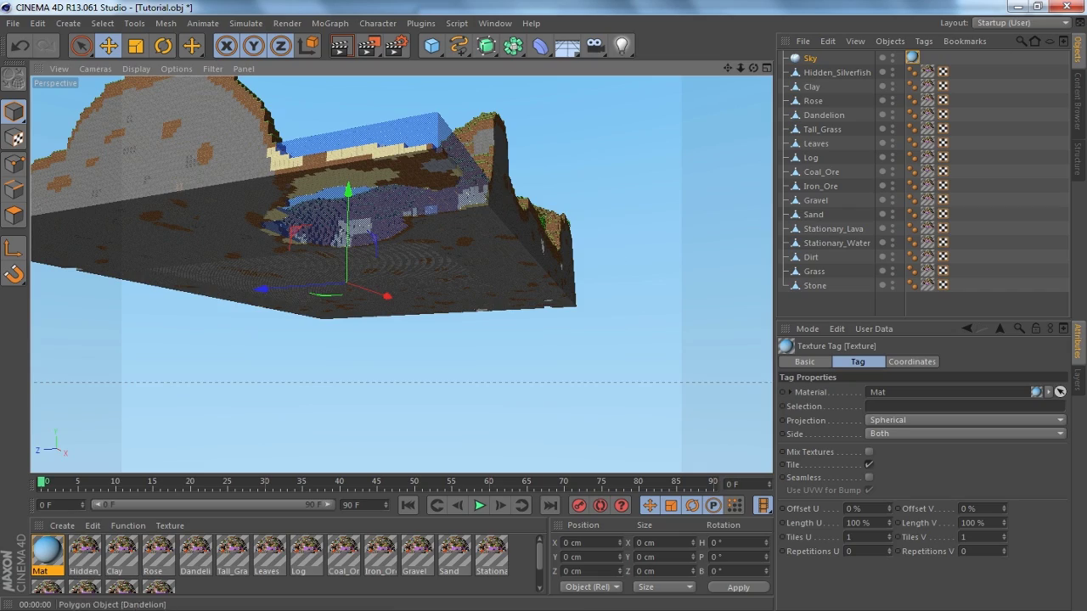
drag(753, 68, 751, 157)
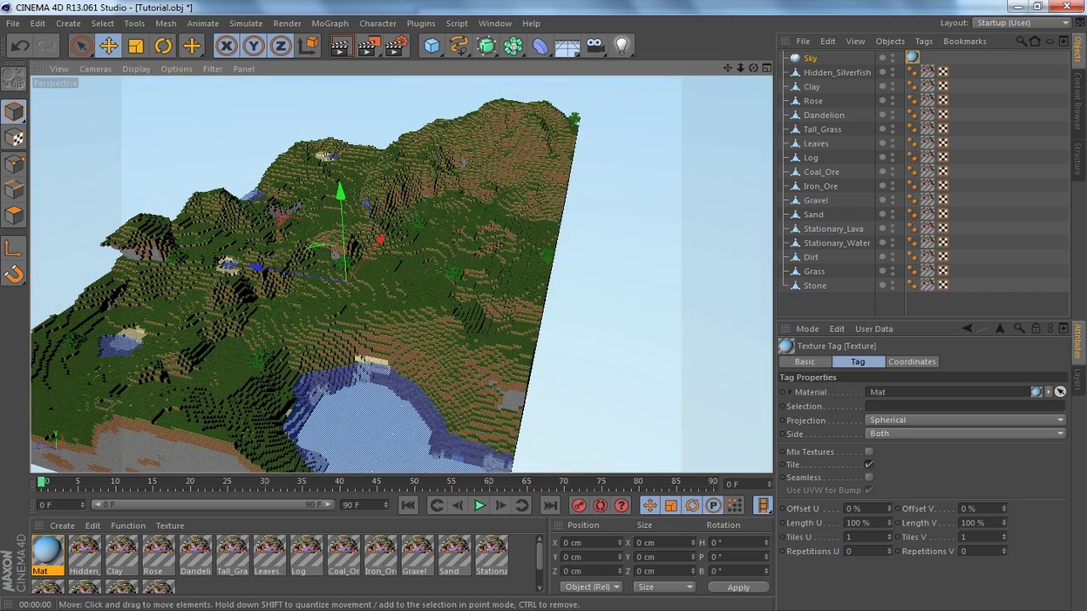
mouse_move(346, 280)
alt+mouse_down()
mouse_move(348, 230)
mouse_move(346, 281)
alt+mouse_up()
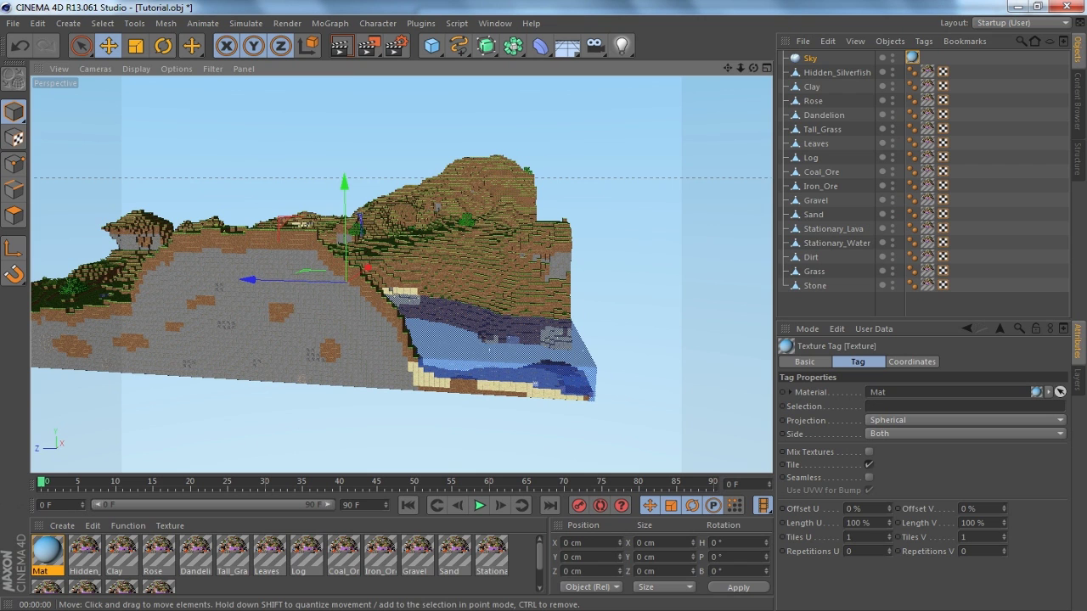
alt+drag(347, 281, 346, 281)
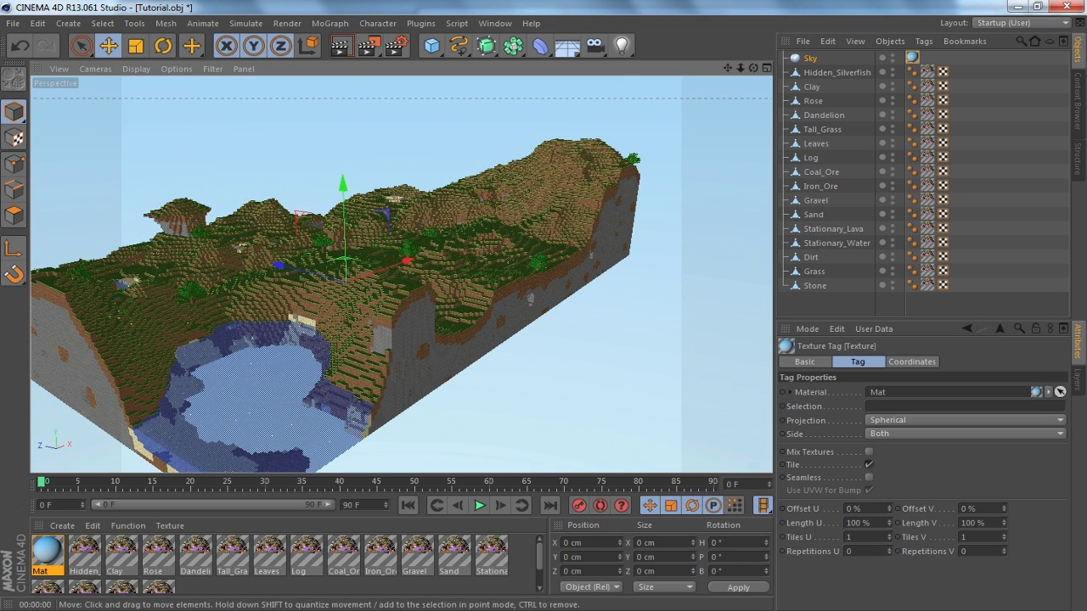
alt+drag(346, 281, 347, 282)
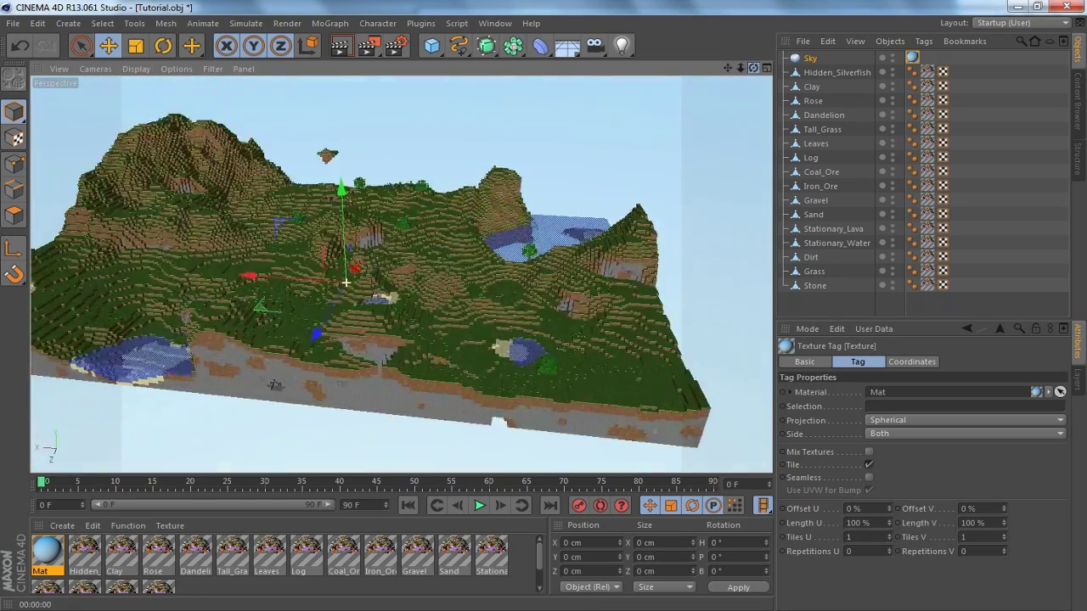
drag(753, 68, 486, 105)
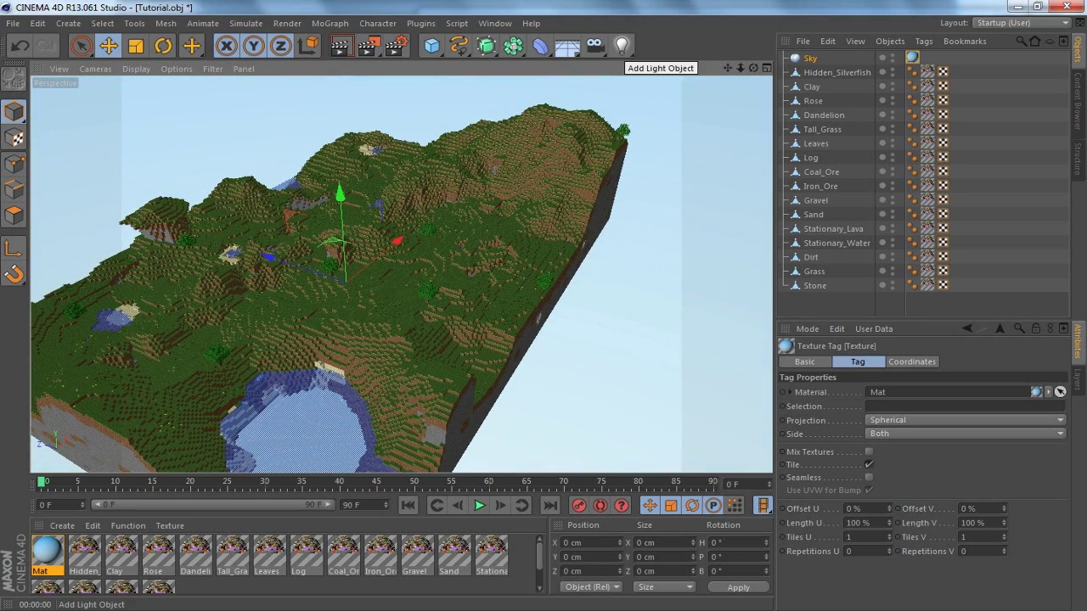
Step: Add an Infinite Light and rotate it to about H -9°, P -24°, B 7°
click(621, 45)
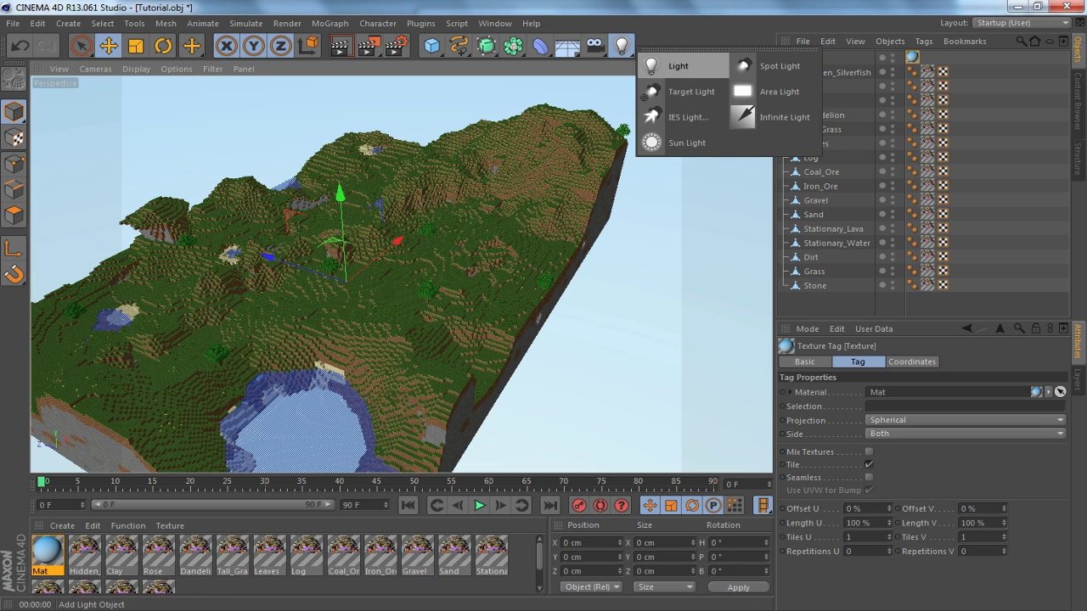
click(744, 117)
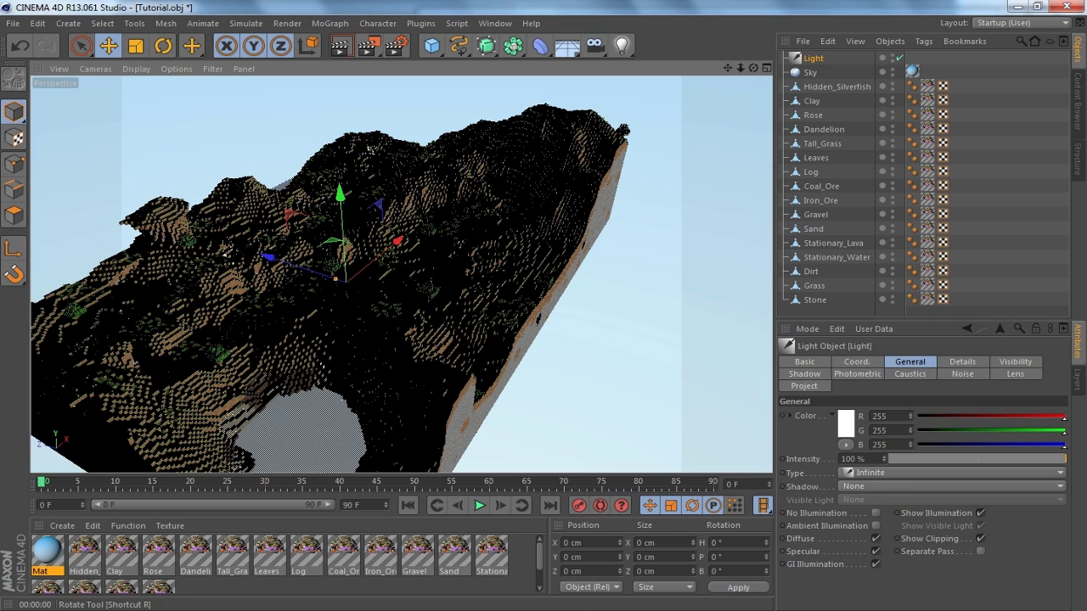
key(r)
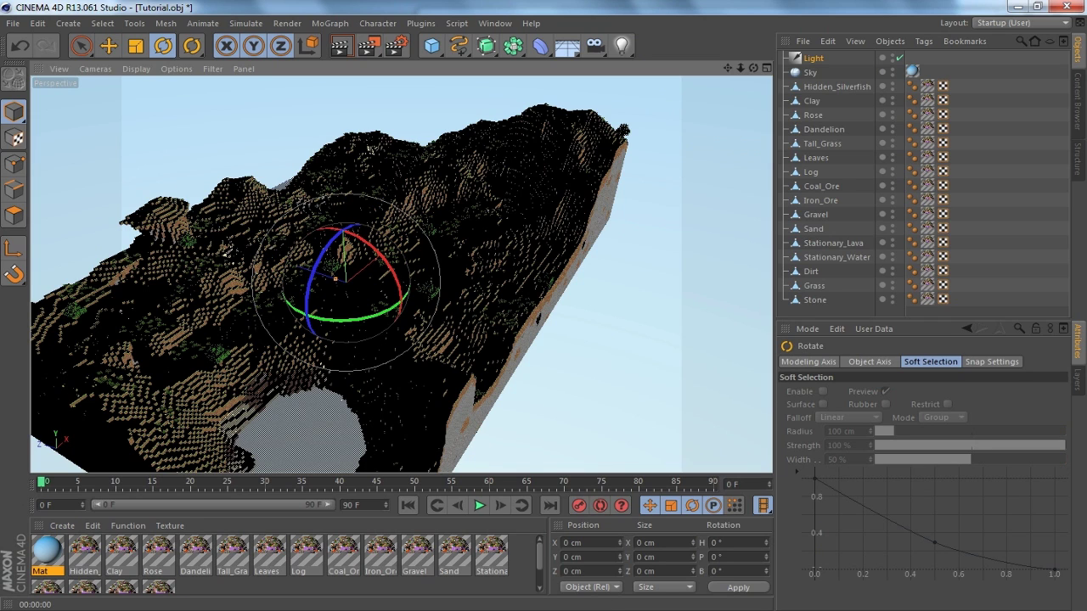
alt+middle_drag(346, 282, 422, 277)
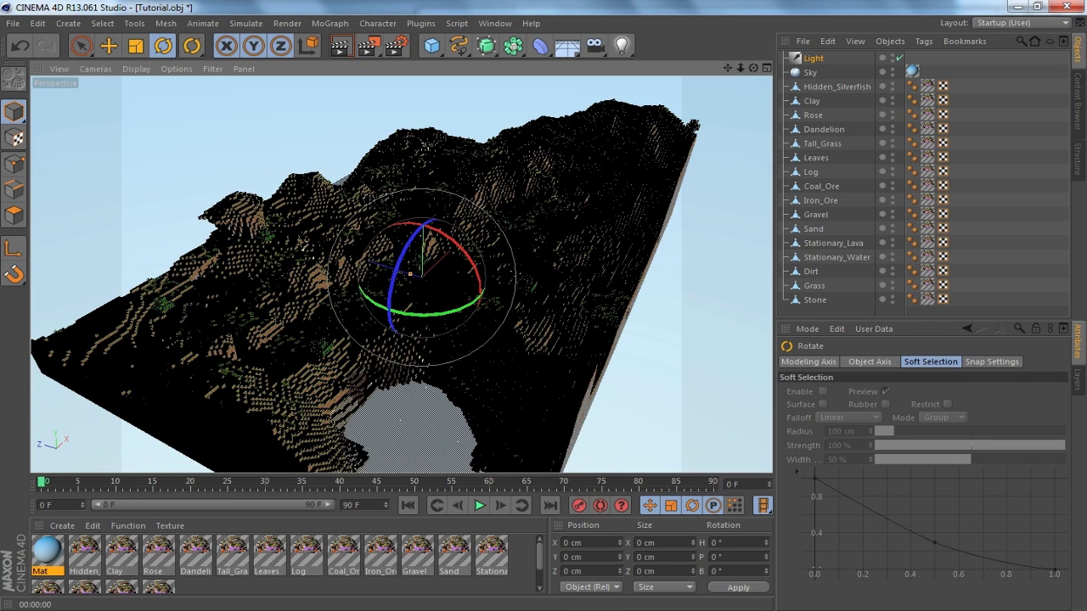
alt+drag(422, 277, 509, 285)
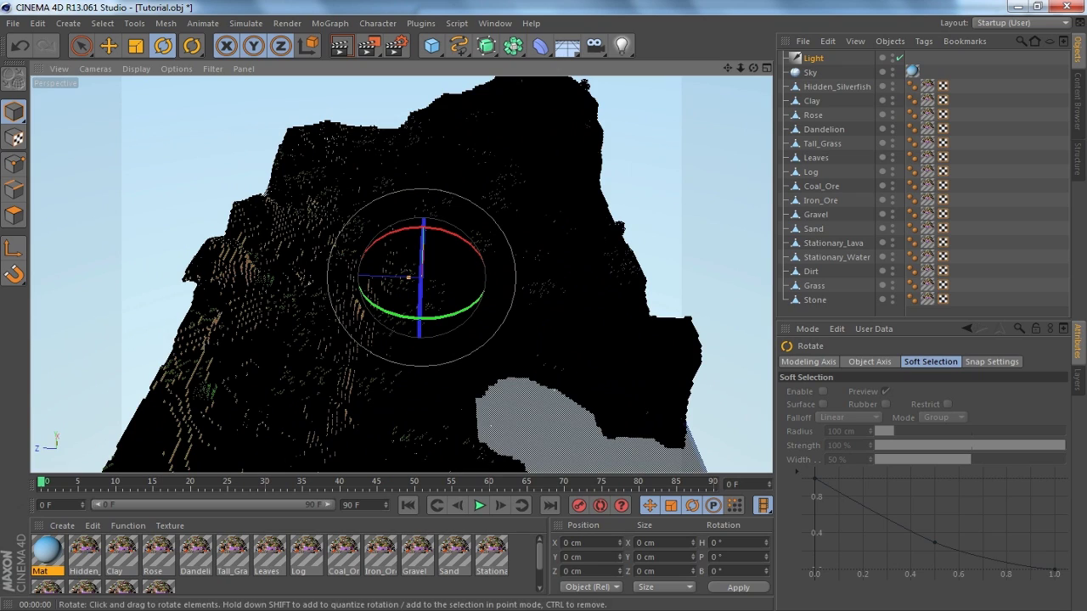
alt+drag(365, 246, 406, 260)
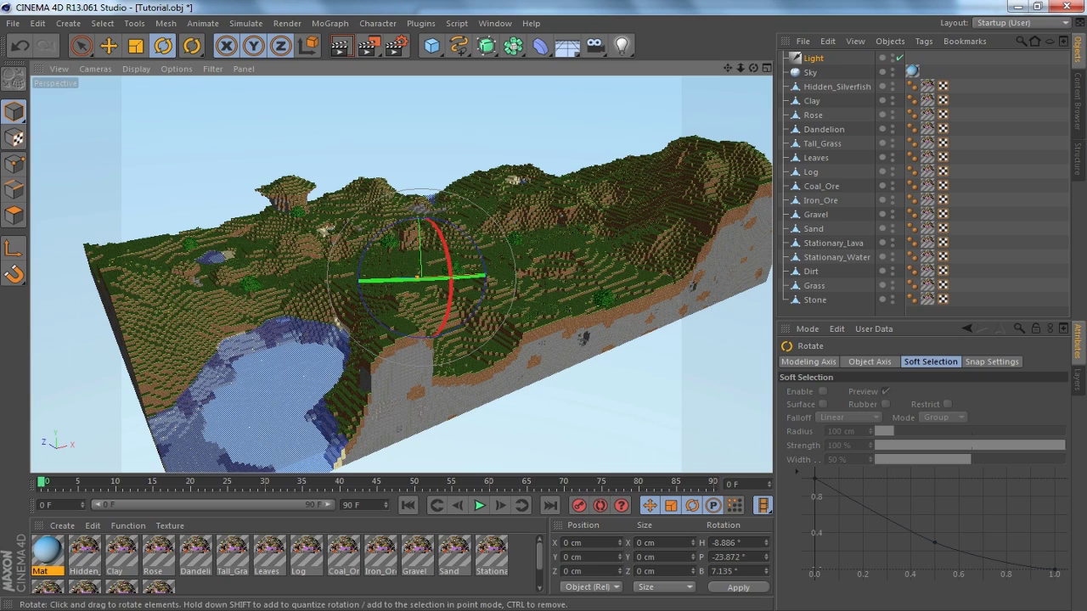
Step: Move the infinite light up and away from the terrain's centre, to about X 219, Y 1307, Z -3566 cm
alt+drag(390, 276, 422, 314)
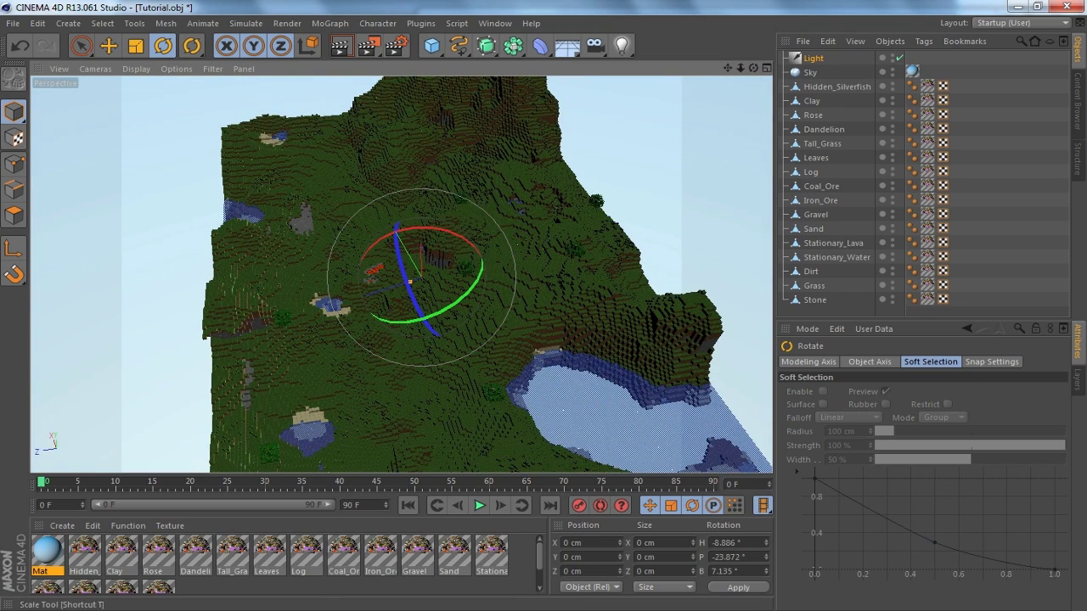
key(e)
drag(410, 280, 391, 242)
drag(350, 159, 368, 189)
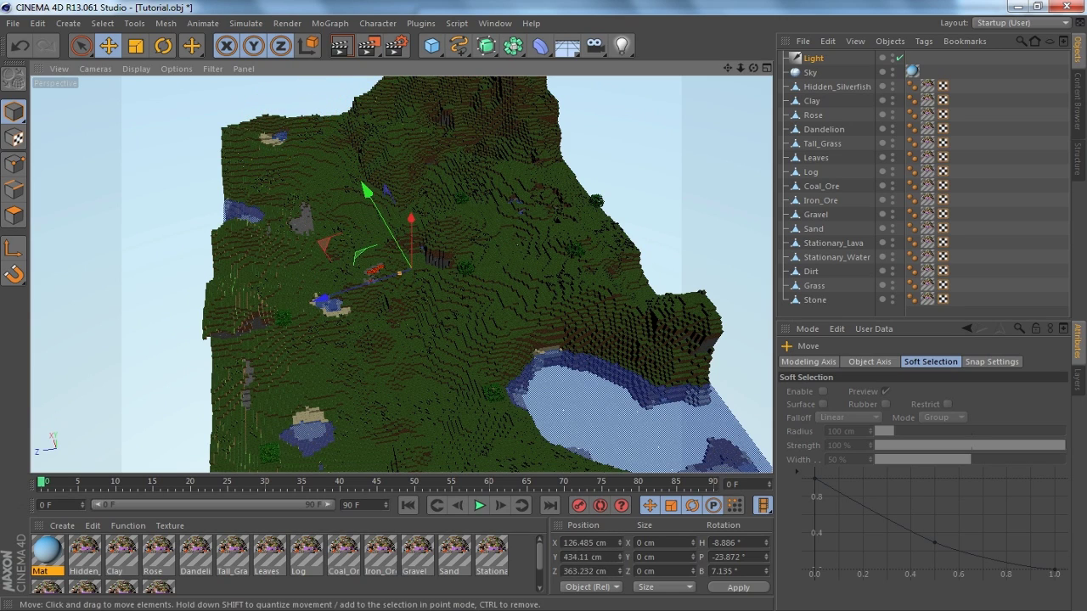
drag(328, 244, 427, 215)
Step: Rotate the infinite light further to about H -54°, P -40°, B -24°
drag(753, 68, 749, 68)
mouse_move(513, 239)
alt+mouse_down()
mouse_move(497, 247)
mouse_move(505, 243)
alt+mouse_up()
click(163, 46)
drag(753, 68, 759, 29)
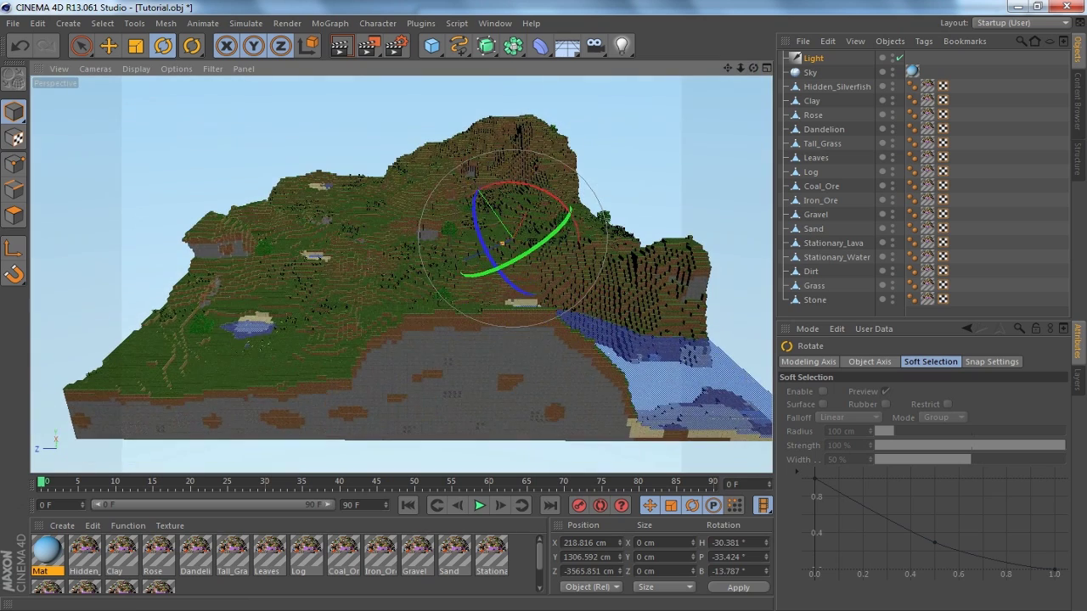
mouse_move(514, 246)
mouse_down()
mouse_move(509, 237)
mouse_move(498, 247)
mouse_move(527, 259)
mouse_up()
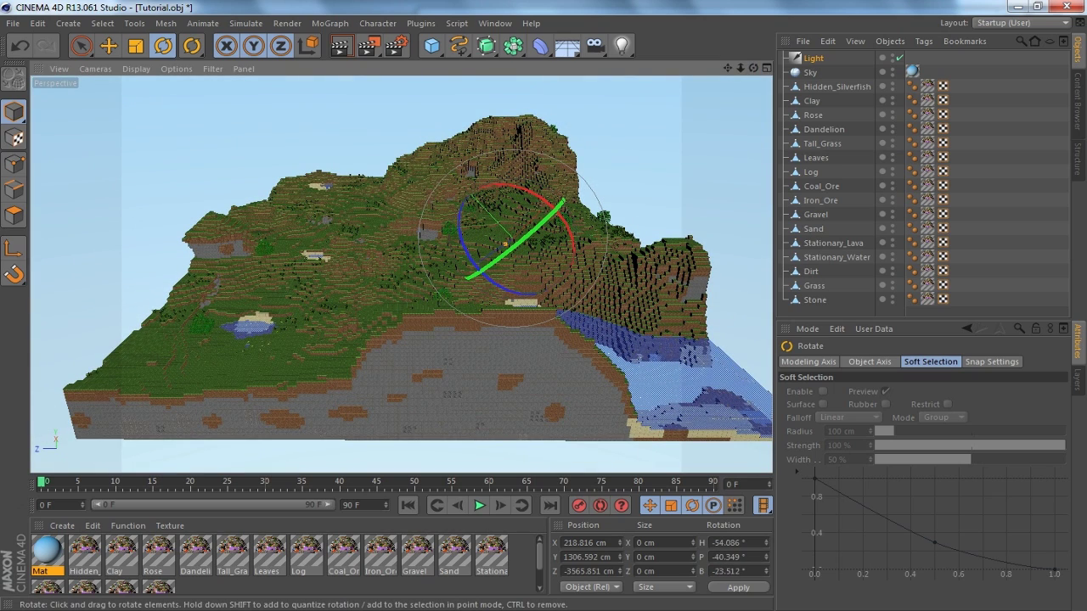
Step: Set the infinite light's shadow type to Raytraced (Hard)
click(814, 59)
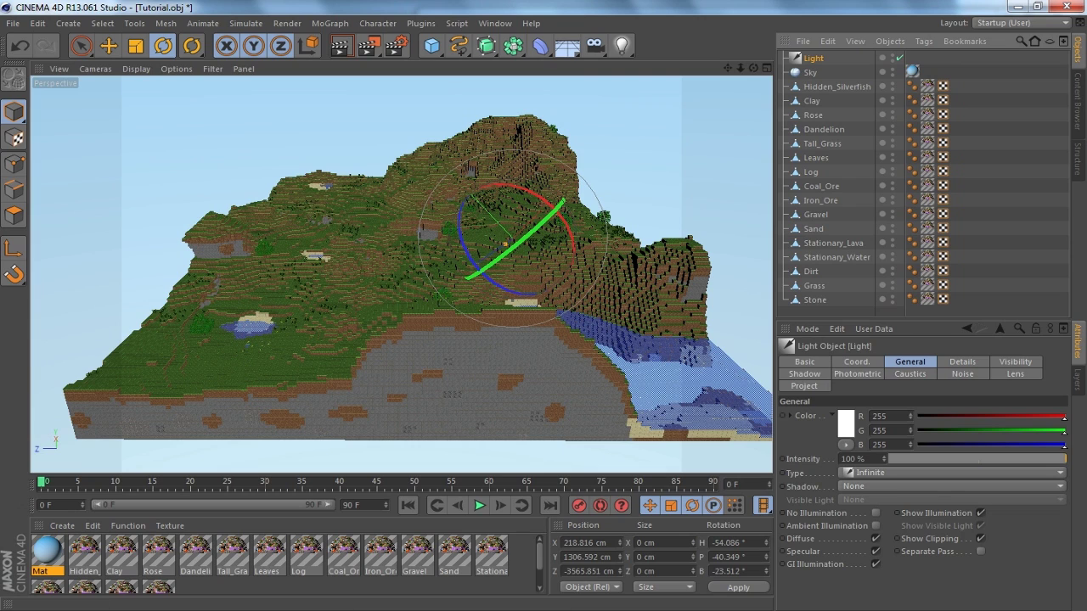
click(867, 485)
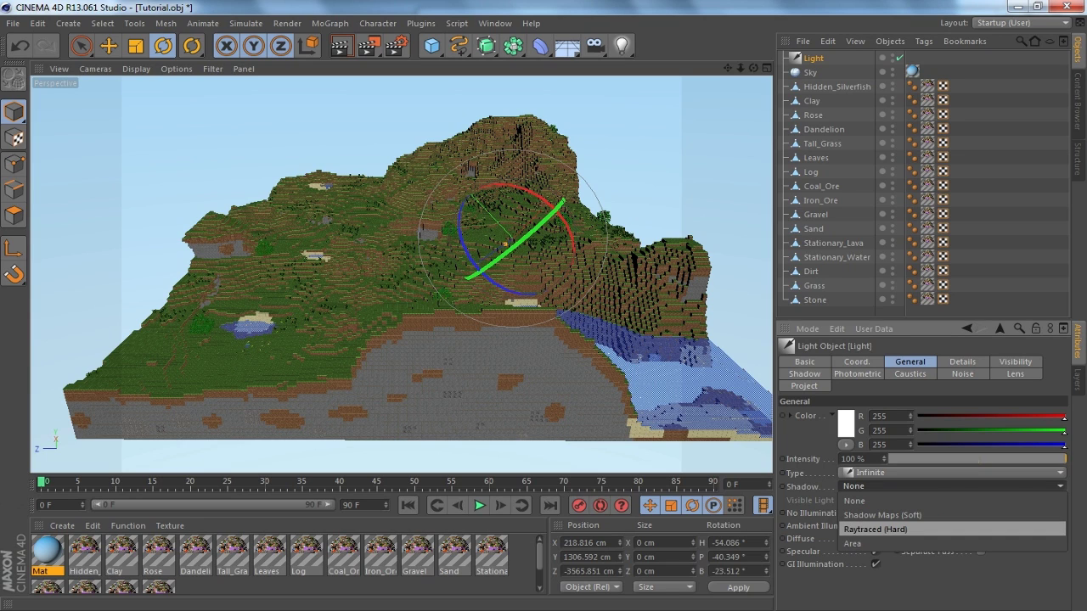
click(876, 530)
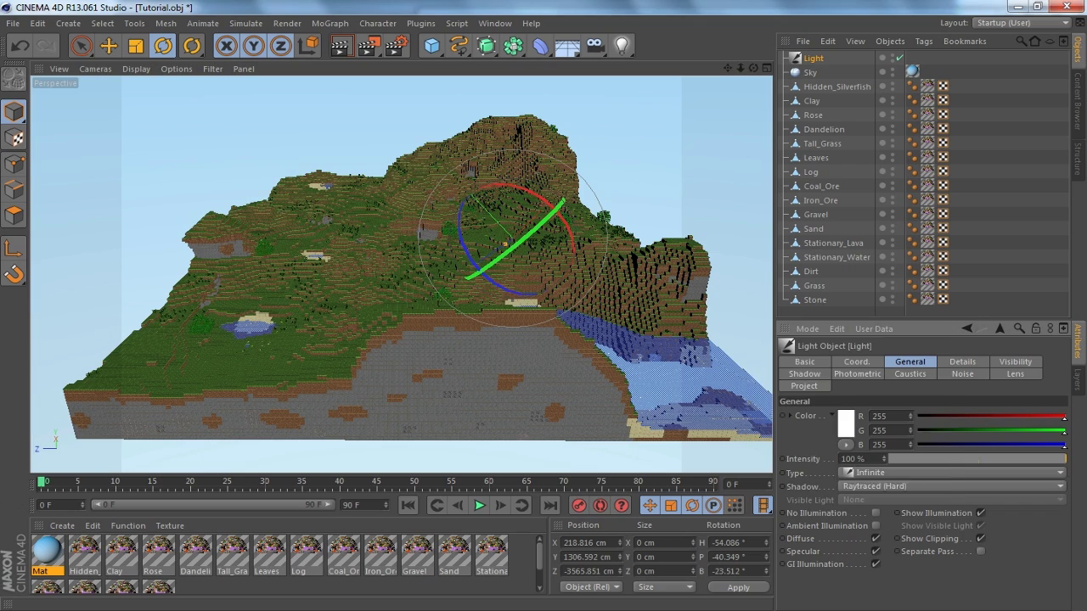
Step: Change the light's color to a warm pale orange with a 27° hue, RGB 247, 193, 149
click(846, 423)
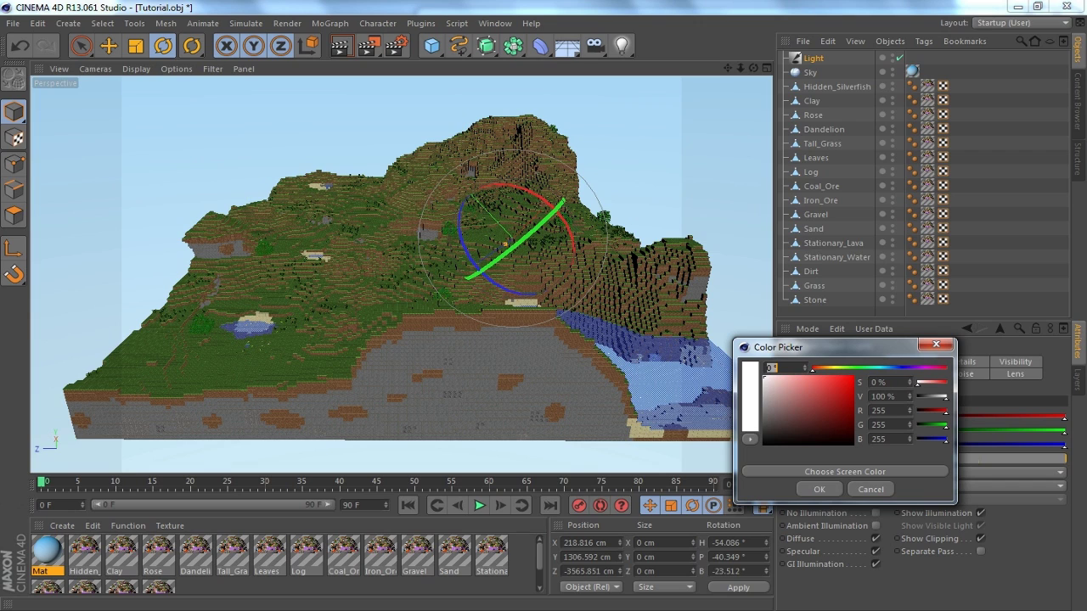
drag(821, 347, 894, 371)
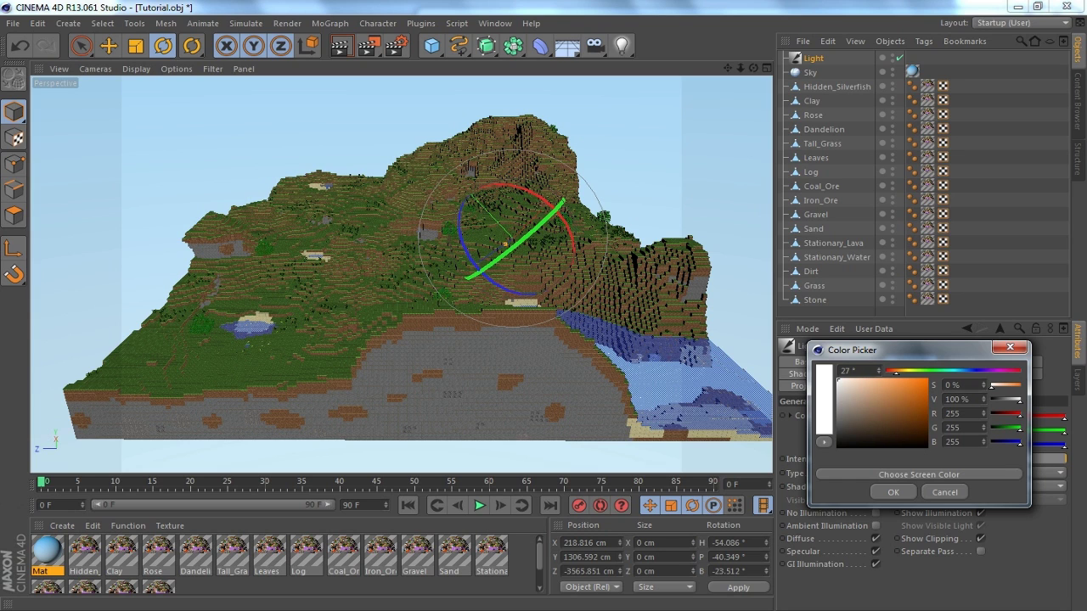
drag(850, 382, 873, 381)
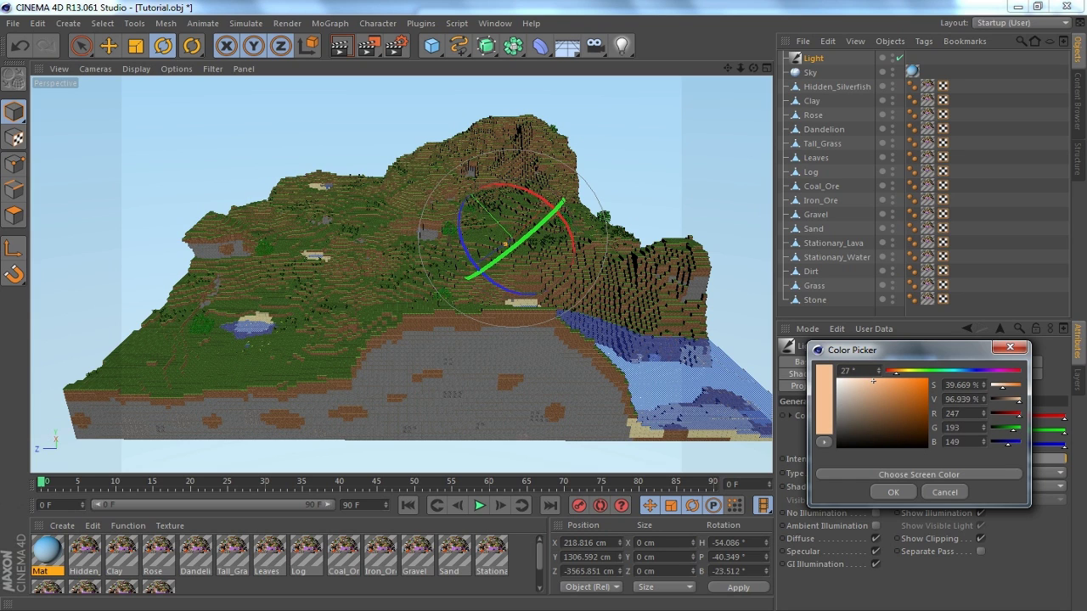
click(892, 492)
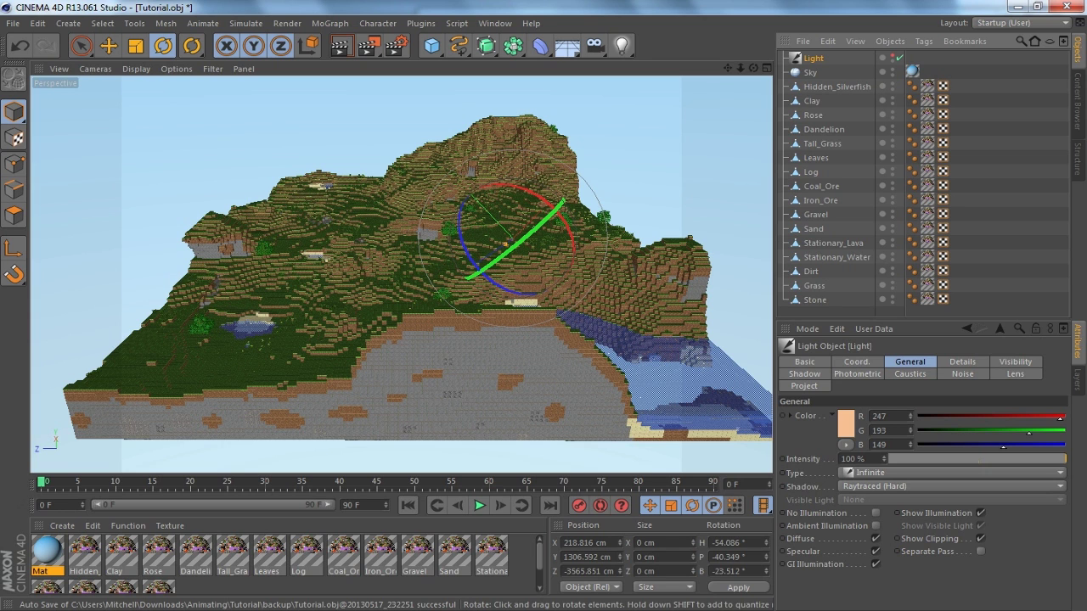
Step: Look through the light's Lens, Noise, Caustics, General, Project, Photometric and Coordinates settings
drag(753, 68, 613, 133)
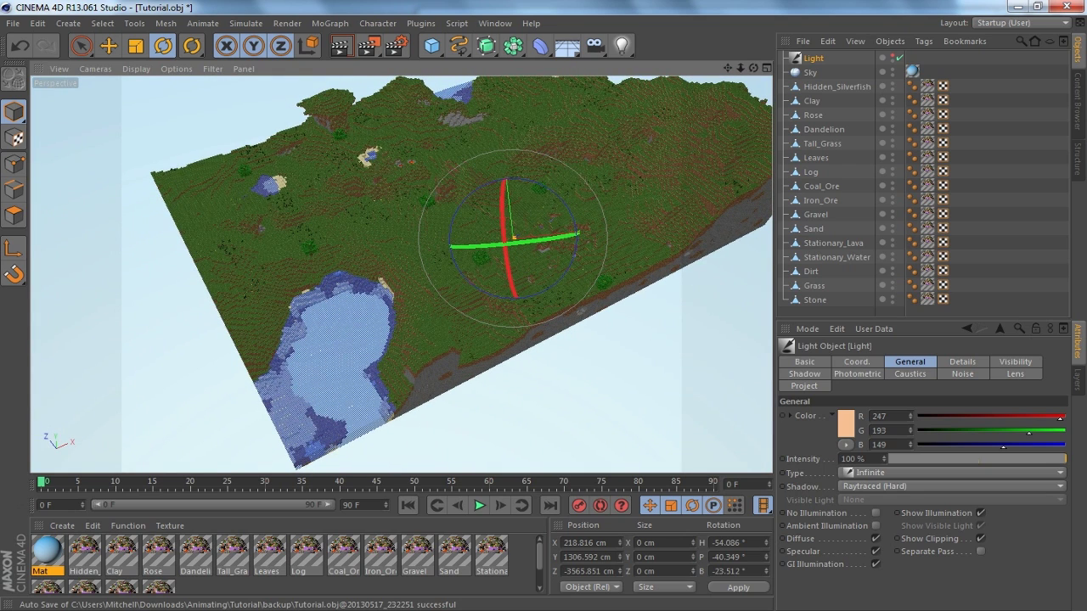
click(1015, 374)
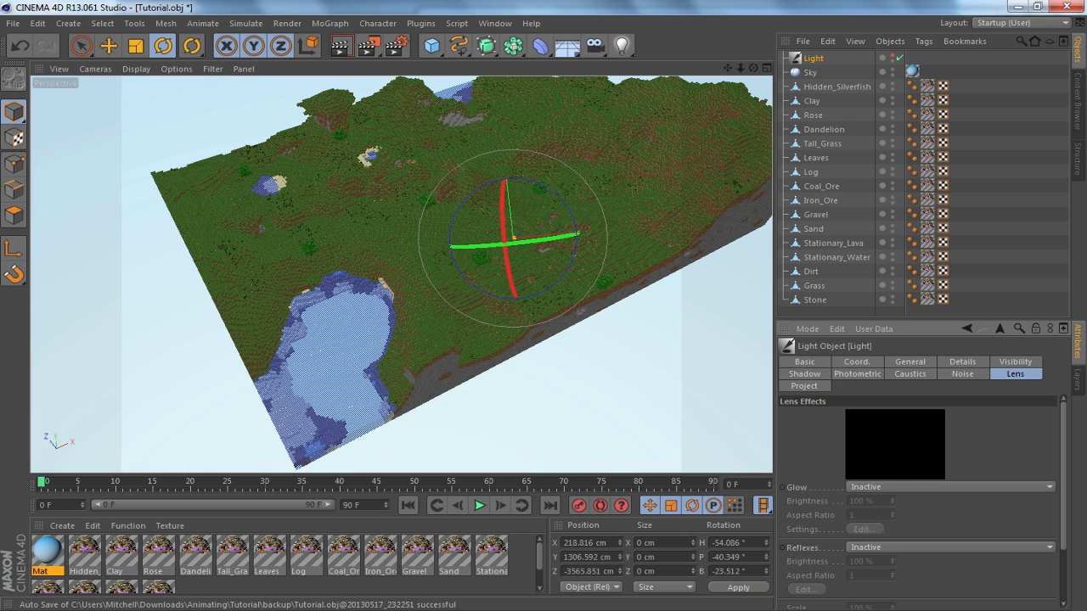
click(963, 374)
click(911, 375)
click(910, 362)
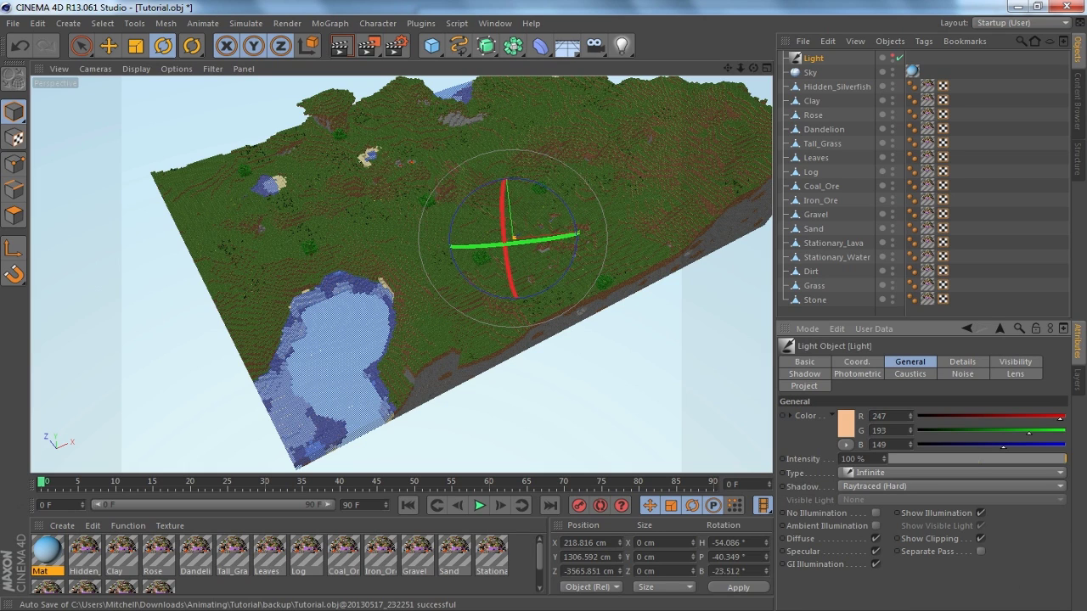
click(804, 386)
click(857, 375)
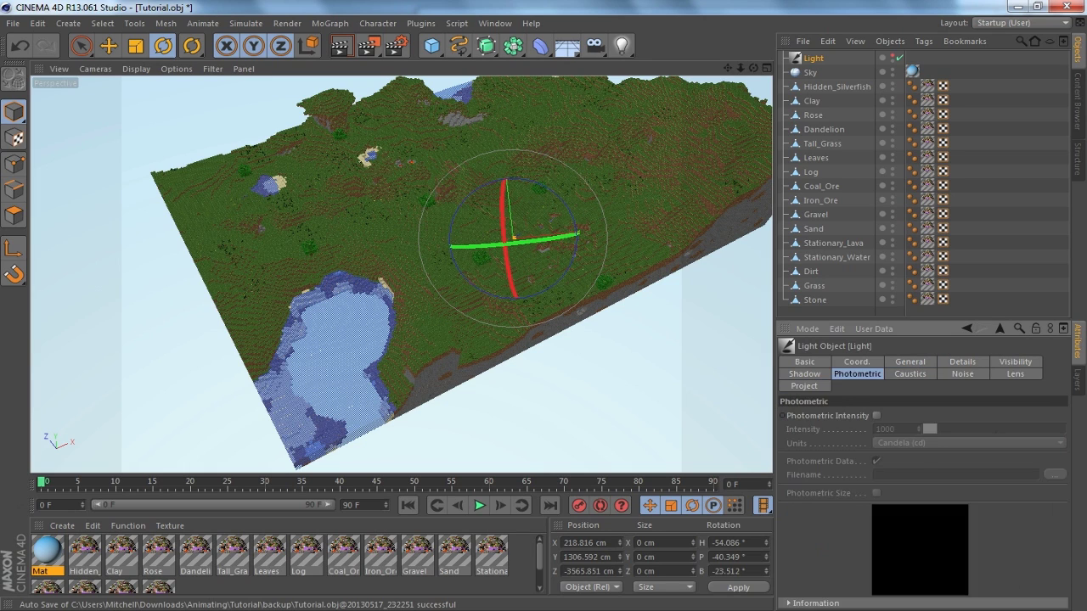
click(962, 375)
click(1015, 374)
click(857, 362)
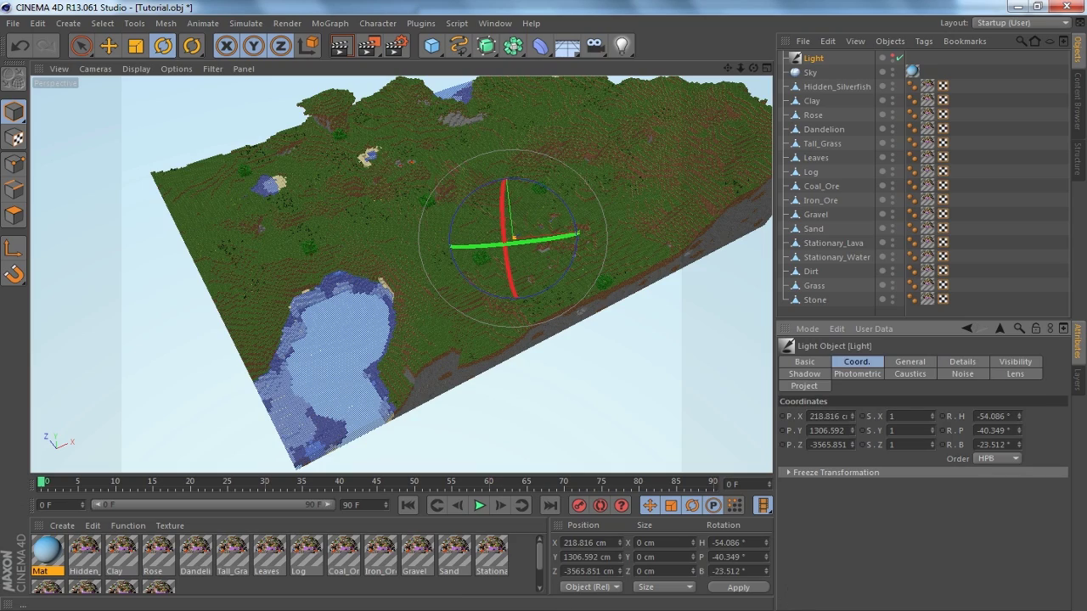
Step: Render a close view of the terrain's ponds and hillside in the viewport to check the lighting and shadows
alt+drag(512, 237, 628, 187)
alt+right_drag(408, 398, 467, 398)
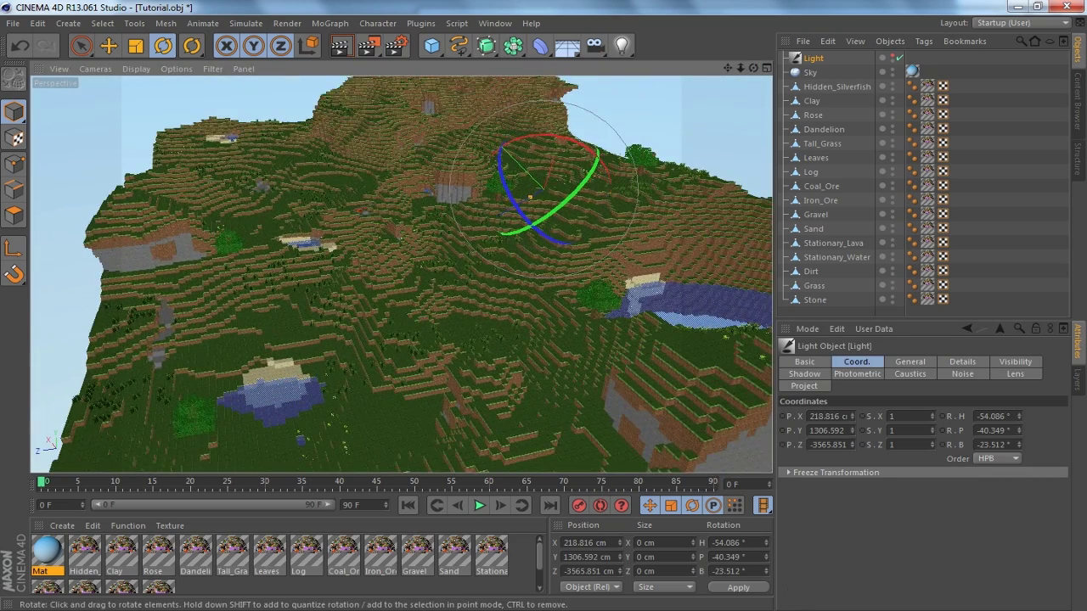
click(339, 47)
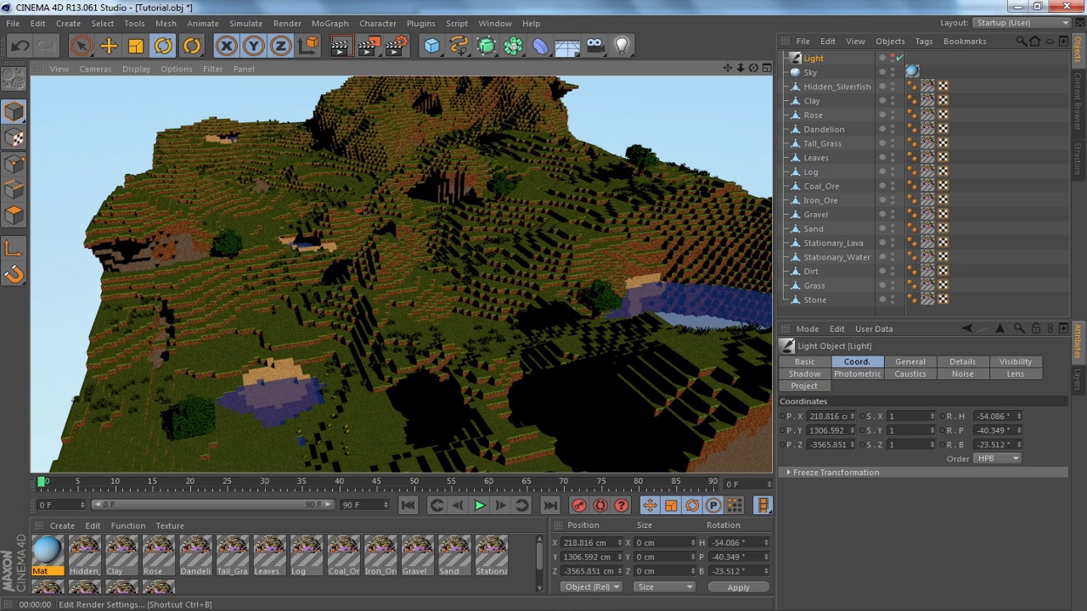
Step: Open the render settings and set the output size to 1280 × 720 pixels
click(396, 46)
drag(396, 10, 580, 80)
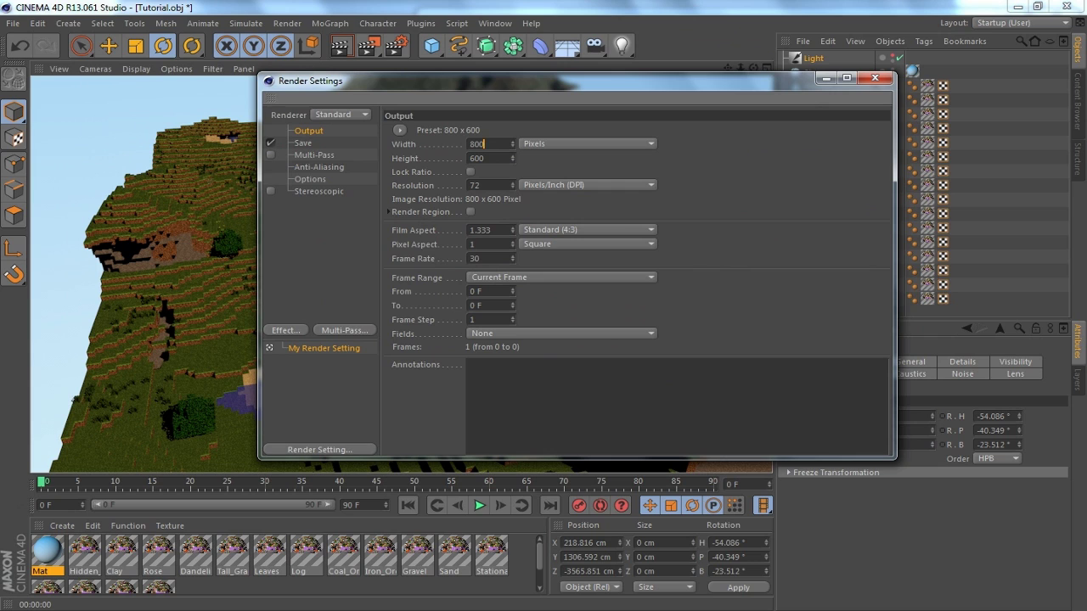
text(1280)
key(Tab)
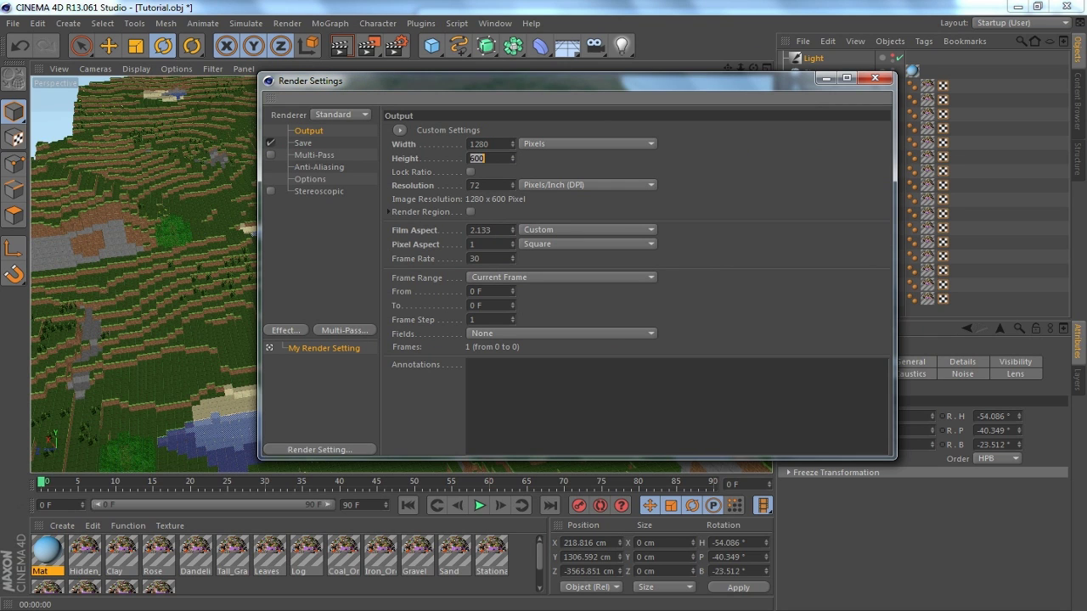
text(720)
key(Tab)
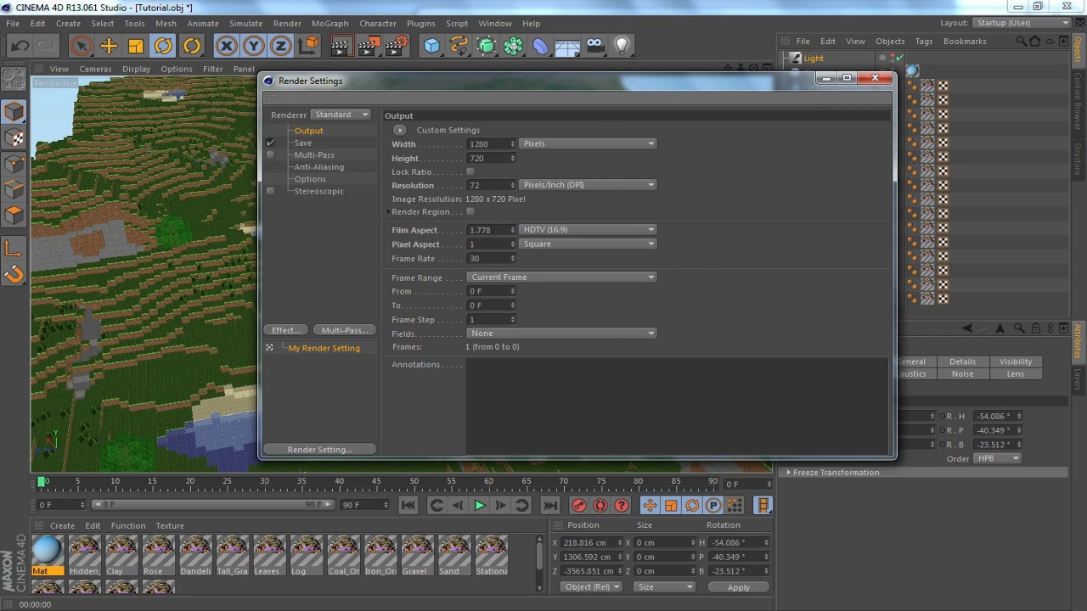
Step: Set the render output size to 1920 × 1080 pixels
double_click(480, 144)
text(1920)
key(Tab)
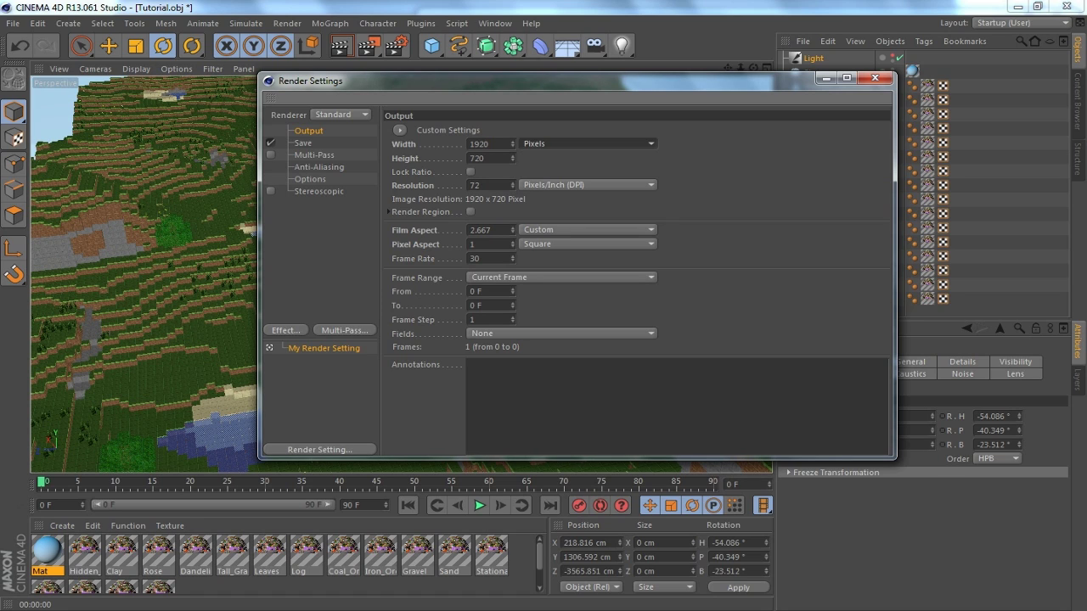
text(1080)
key(Return)
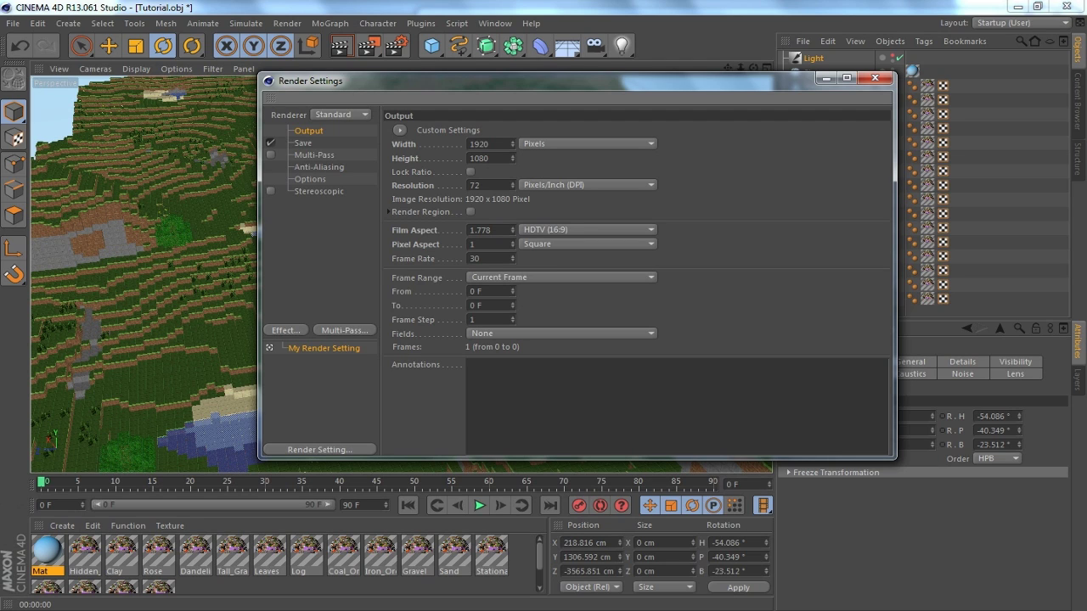
Step: Set the render's save format to QuickTime Movie
click(304, 143)
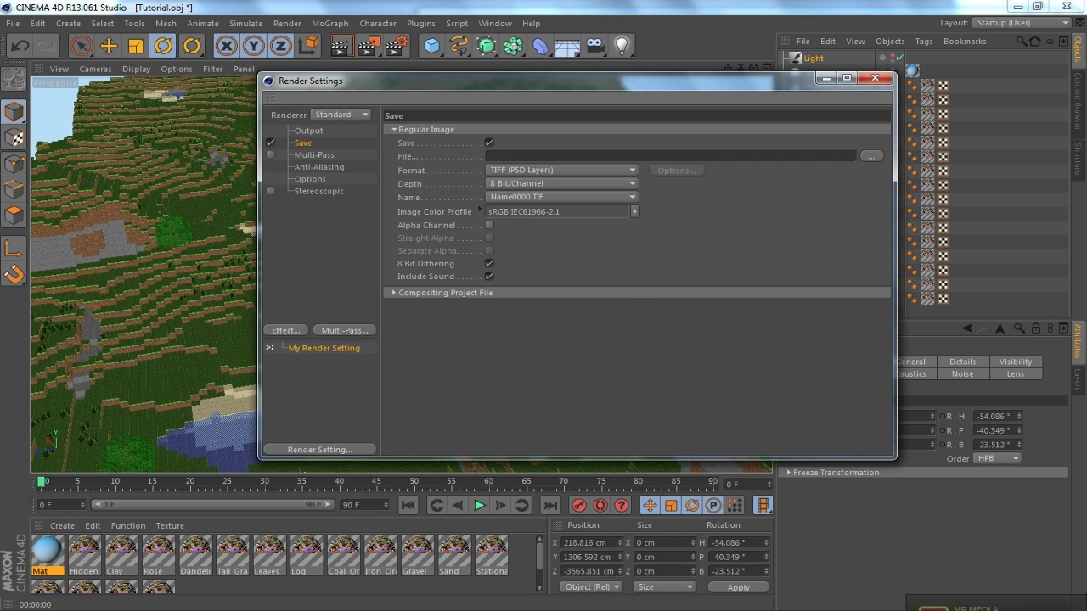
click(561, 170)
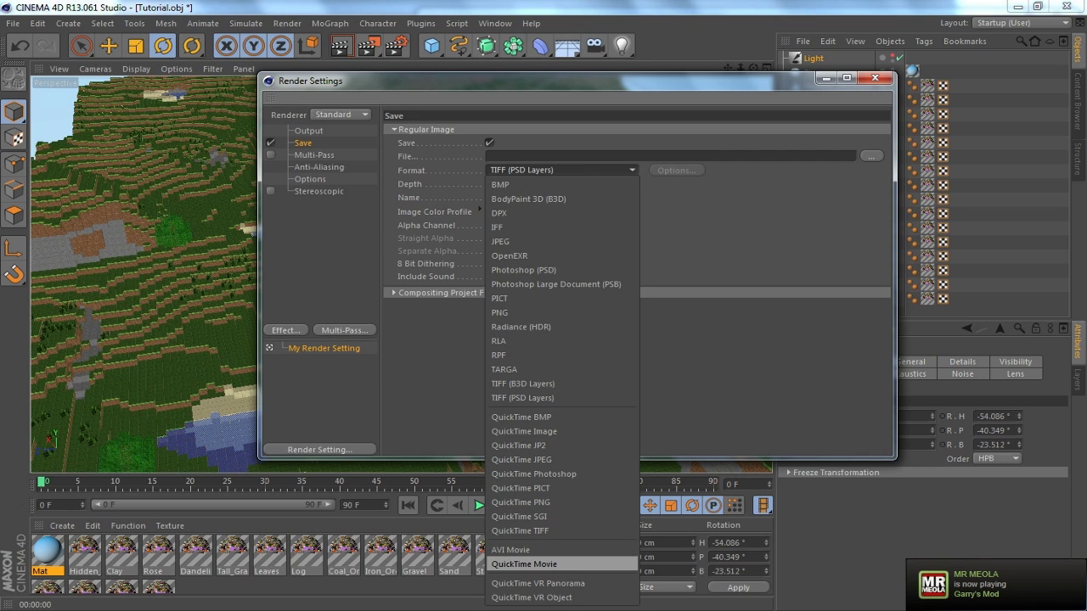
click(523, 564)
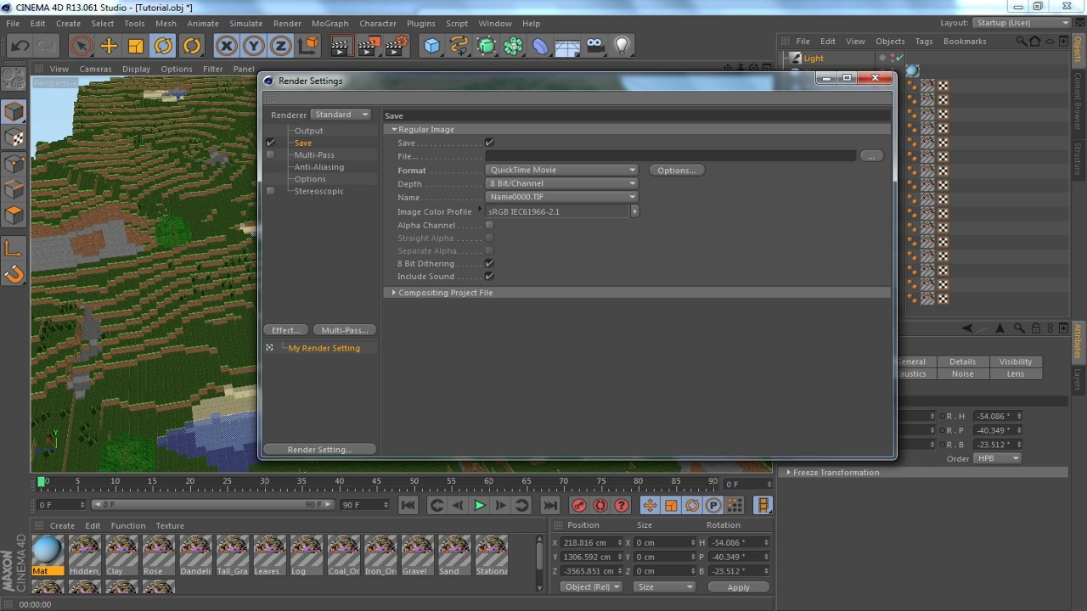
Step: Set the render's anti-aliasing quality to Best
click(315, 156)
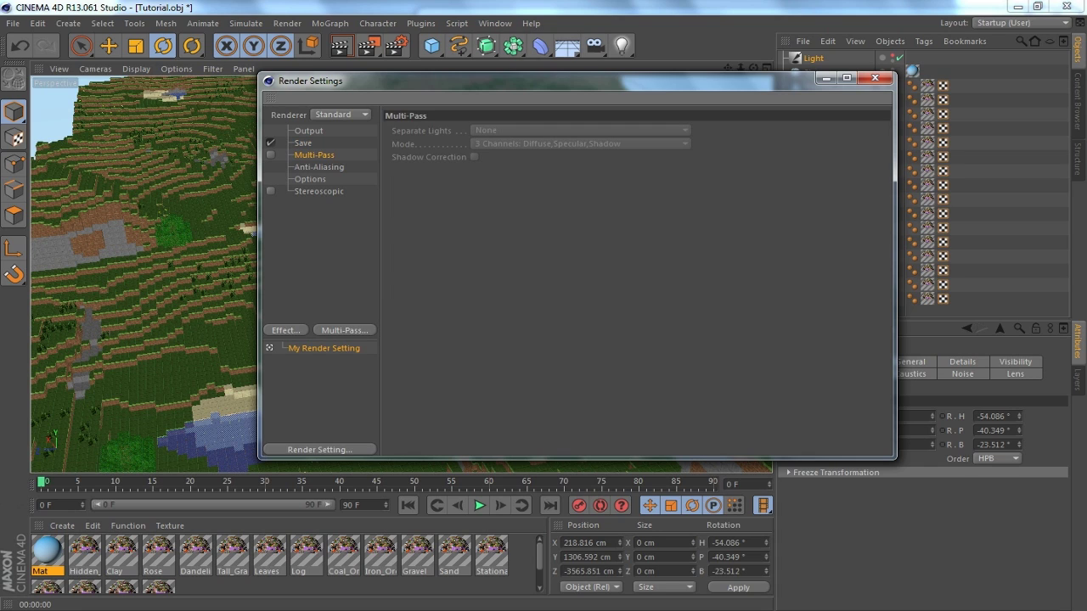
click(320, 168)
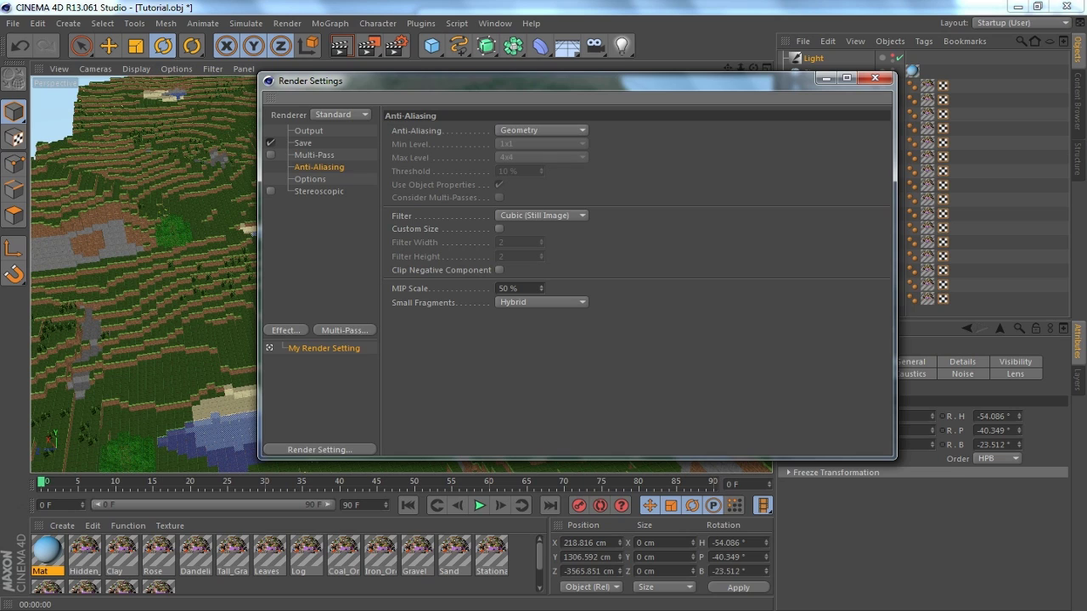
click(541, 130)
click(514, 171)
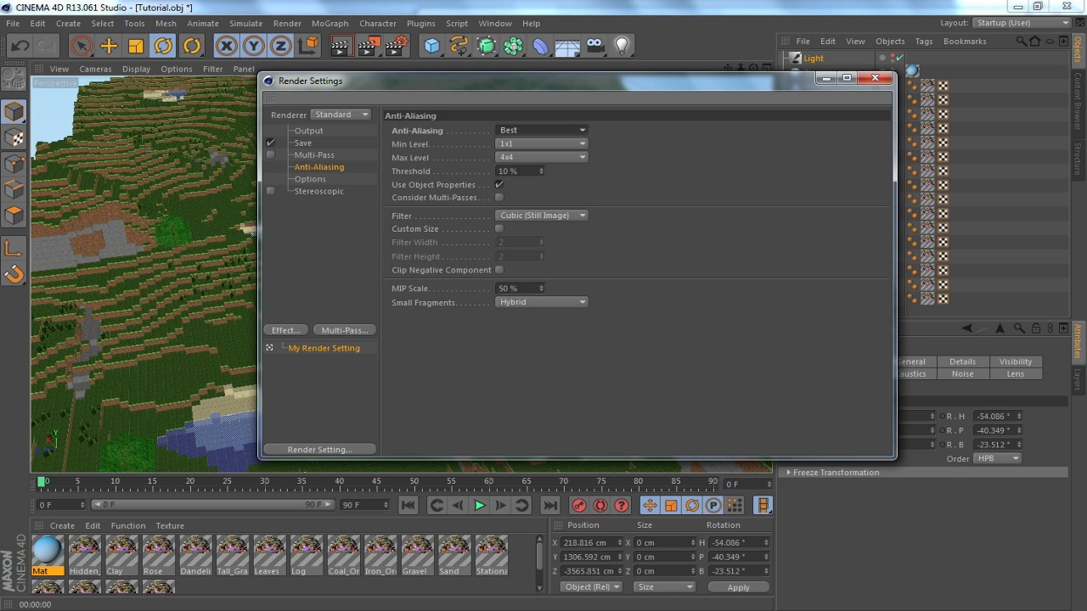
Step: Add the Ambient Occlusion and Global Illumination effects to the render settings
click(310, 179)
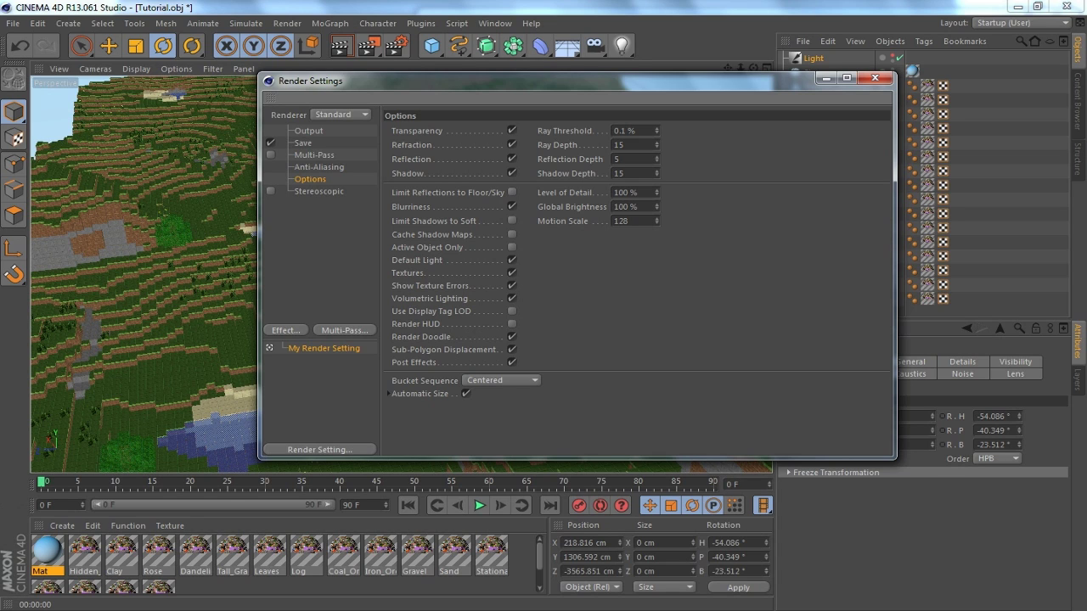
click(286, 330)
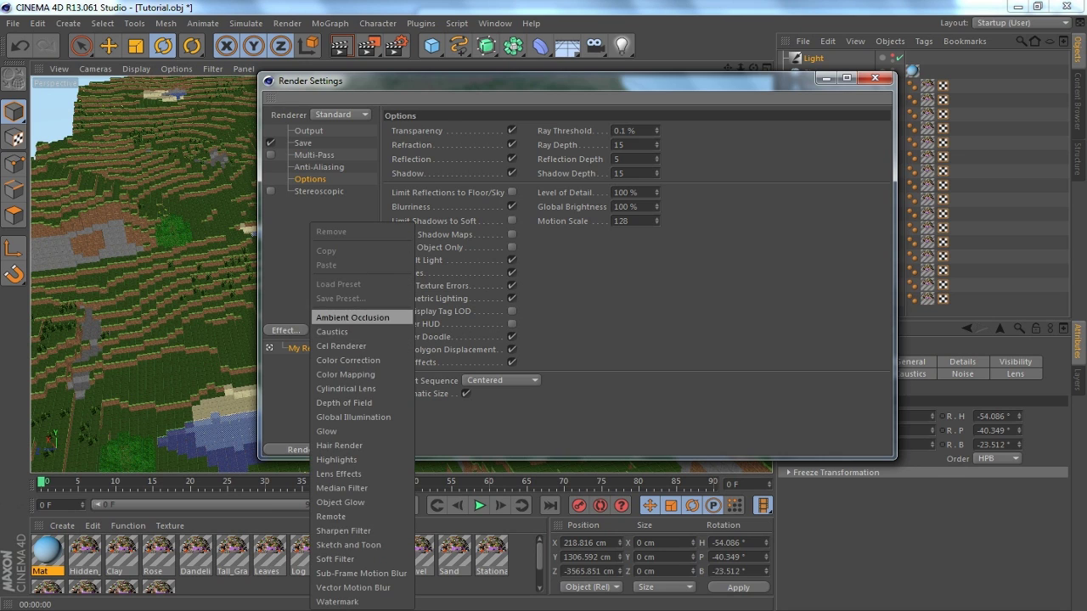
click(352, 331)
click(287, 331)
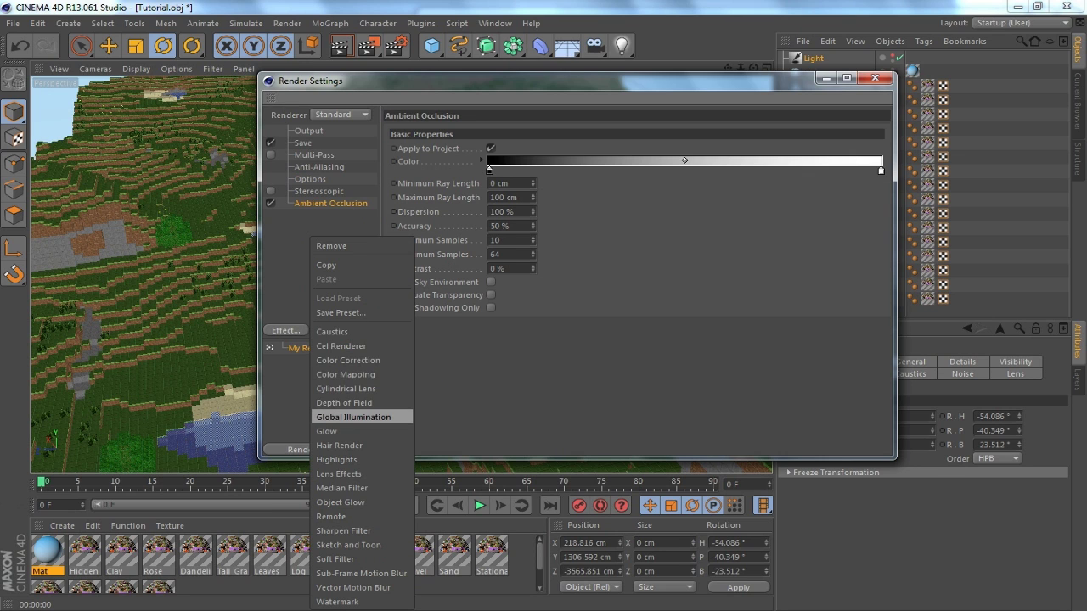
click(356, 417)
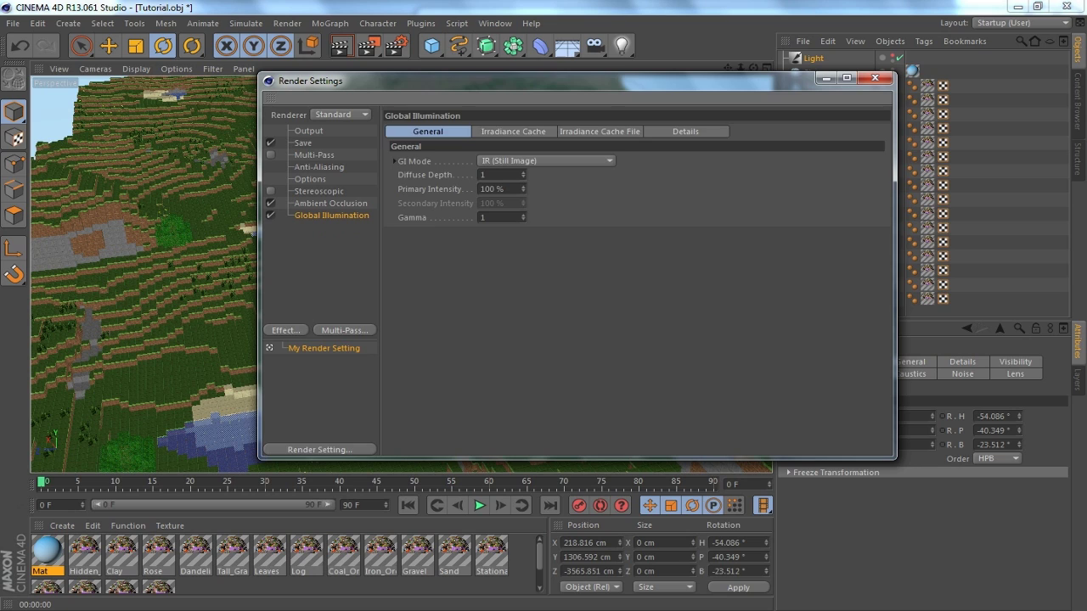
Step: Set the Global Illumination irradiance cache's record density and stochastic samples to Low, and close the render settings
click(331, 204)
click(331, 216)
click(514, 131)
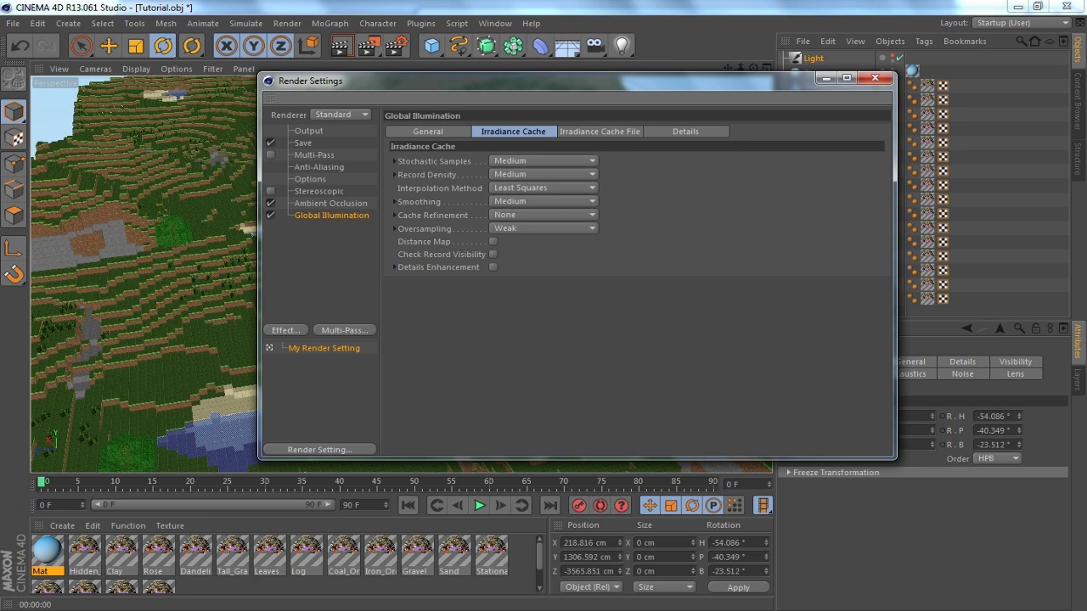
click(395, 161)
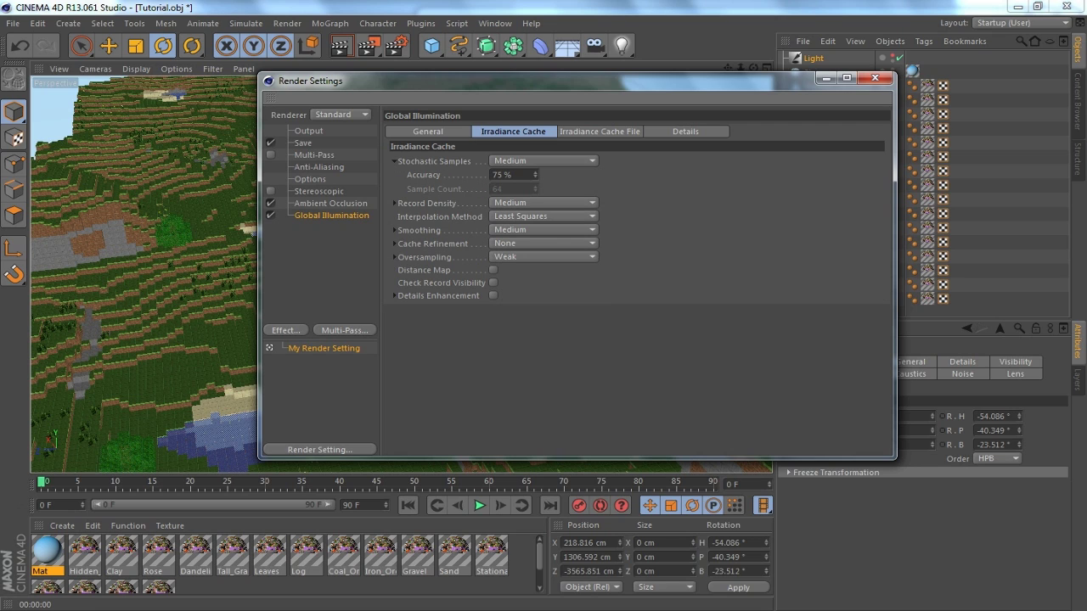
click(395, 203)
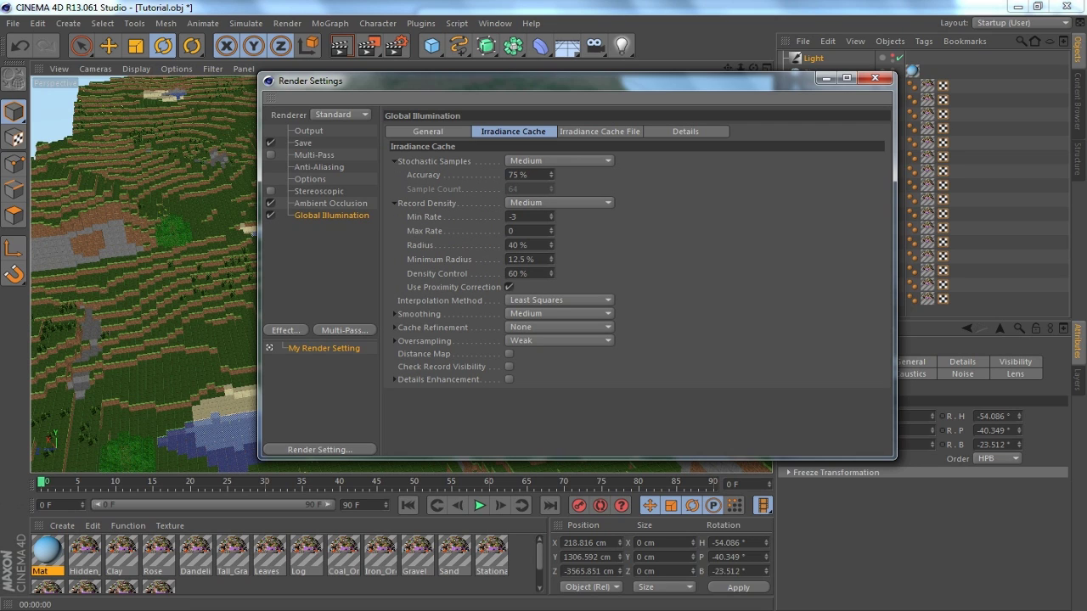
click(560, 203)
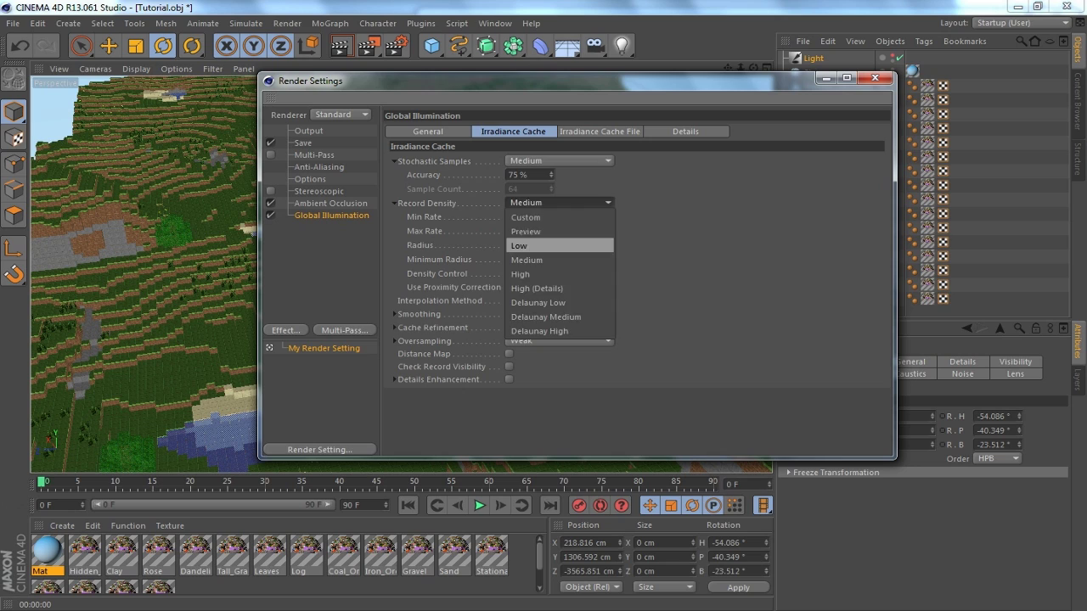
click(527, 246)
click(559, 160)
click(526, 204)
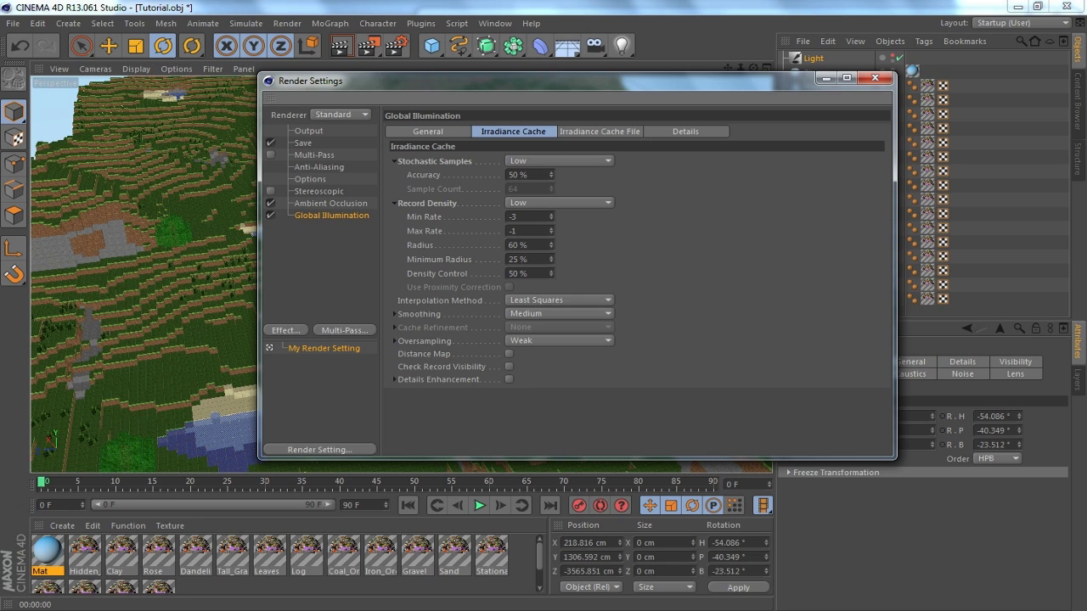
click(428, 132)
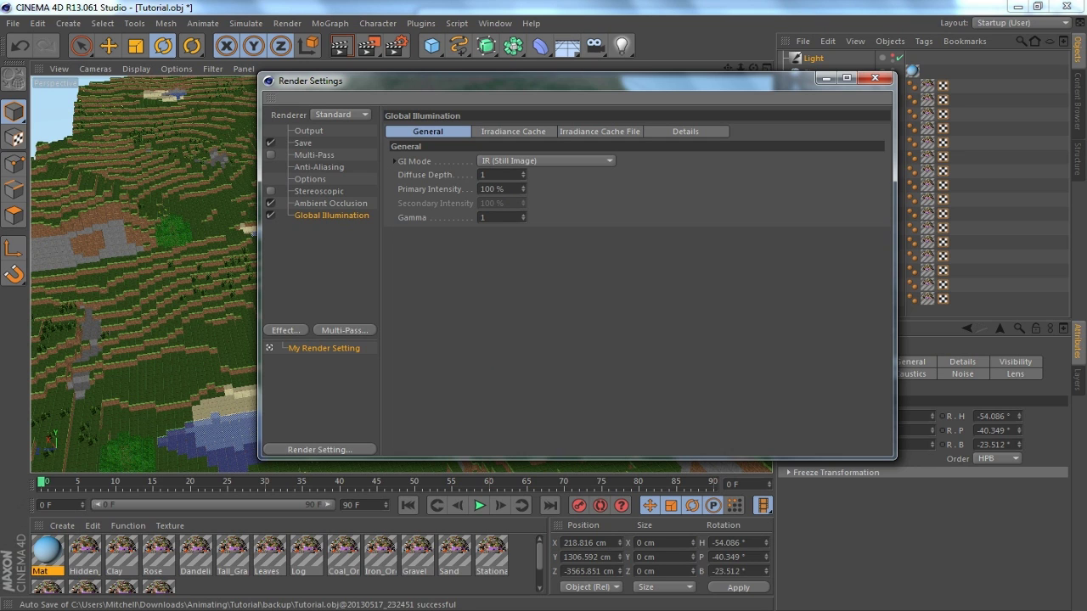
click(875, 79)
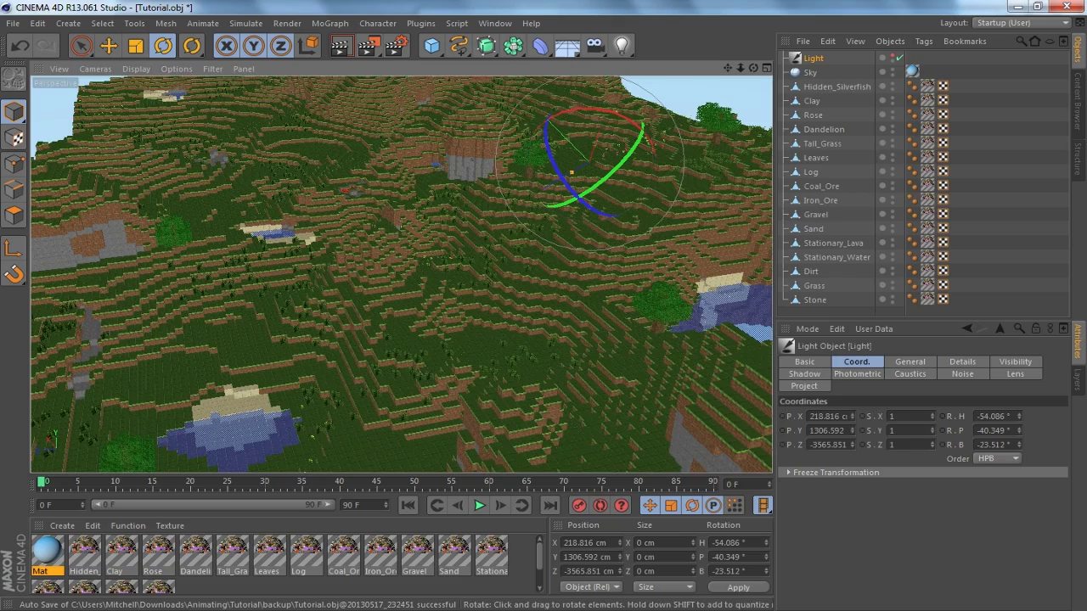
Step: Render a close view of the grassy terrain steps in the viewport to check the Global Illumination and Ambient Occlusion
scroll(480, 186, up, 4)
alt+drag(480, 186, 480, 186)
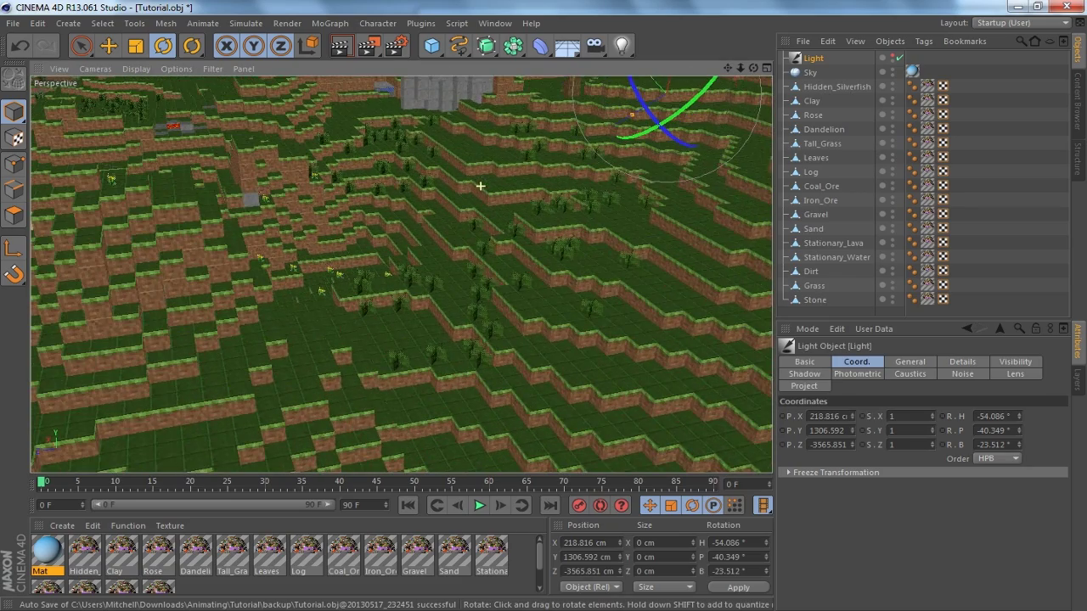
key(ctrl+r)
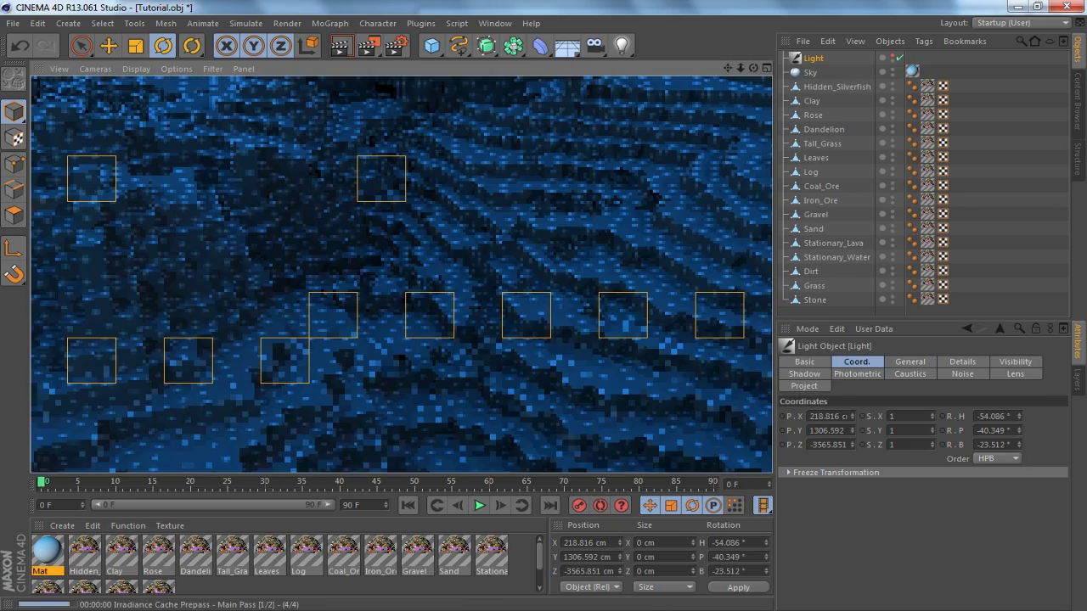